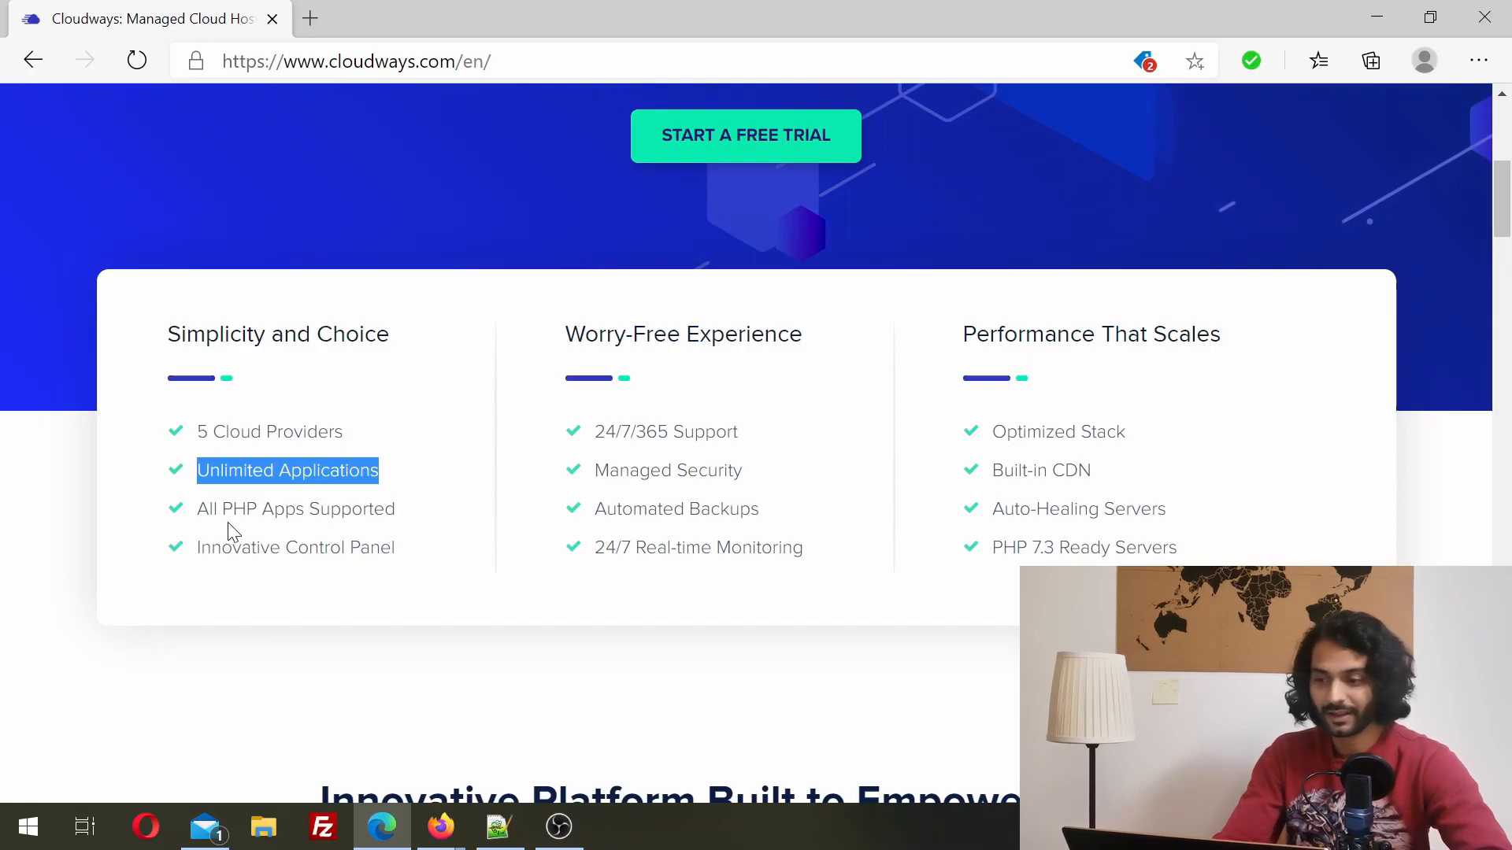
pyautogui.moveTo(198, 510); pyautogui.dragTo(362, 512)
pyautogui.click(328, 543)
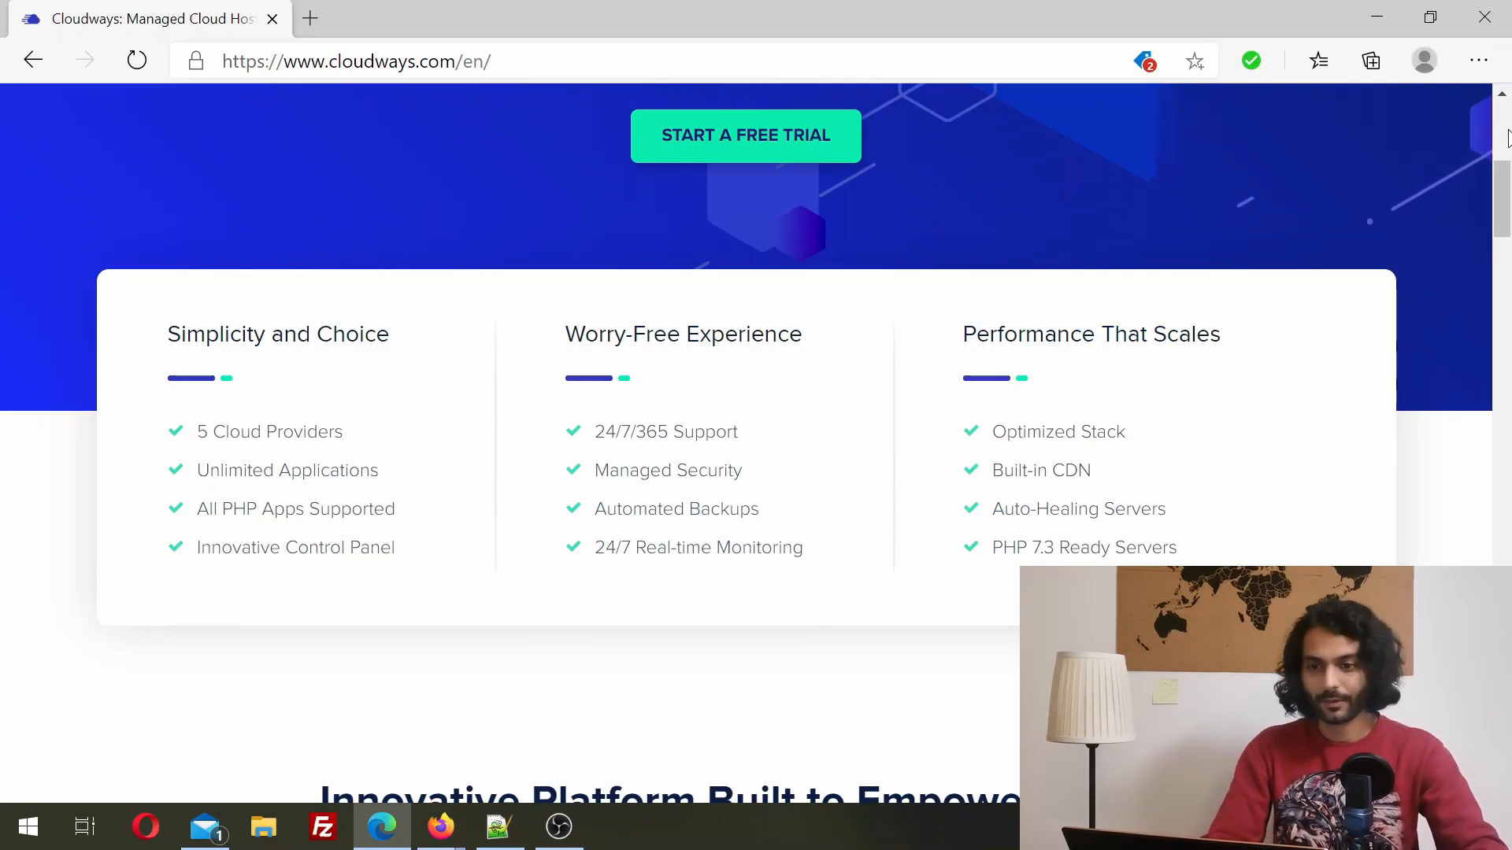
# Open the free signup form and set the profile to Blogger with monthly hosting spending of $0 - $50.
pyautogui.scroll(7, 1508, 137)
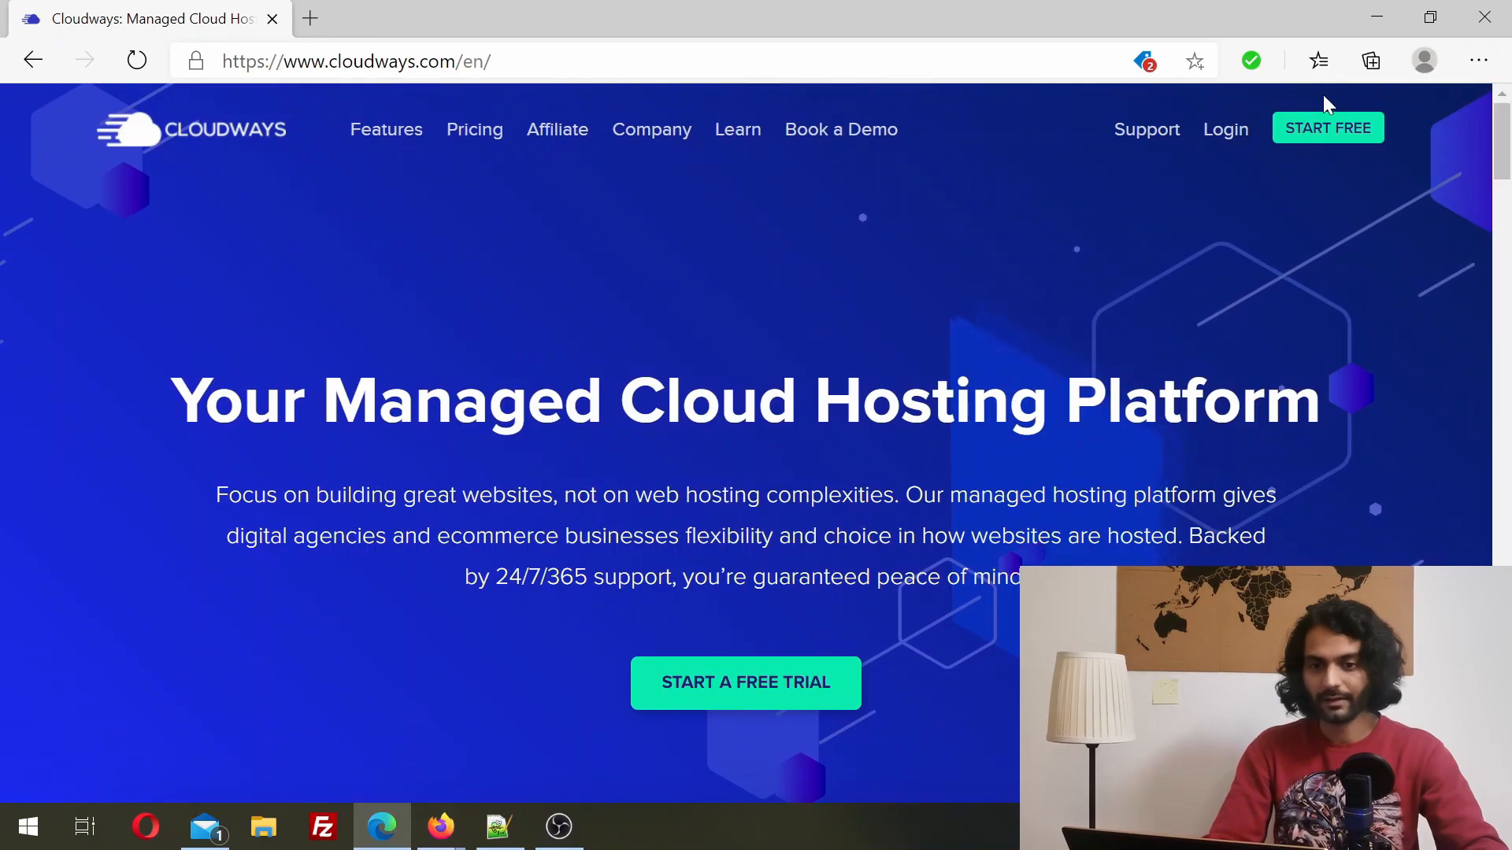
pyautogui.click(1311, 132)
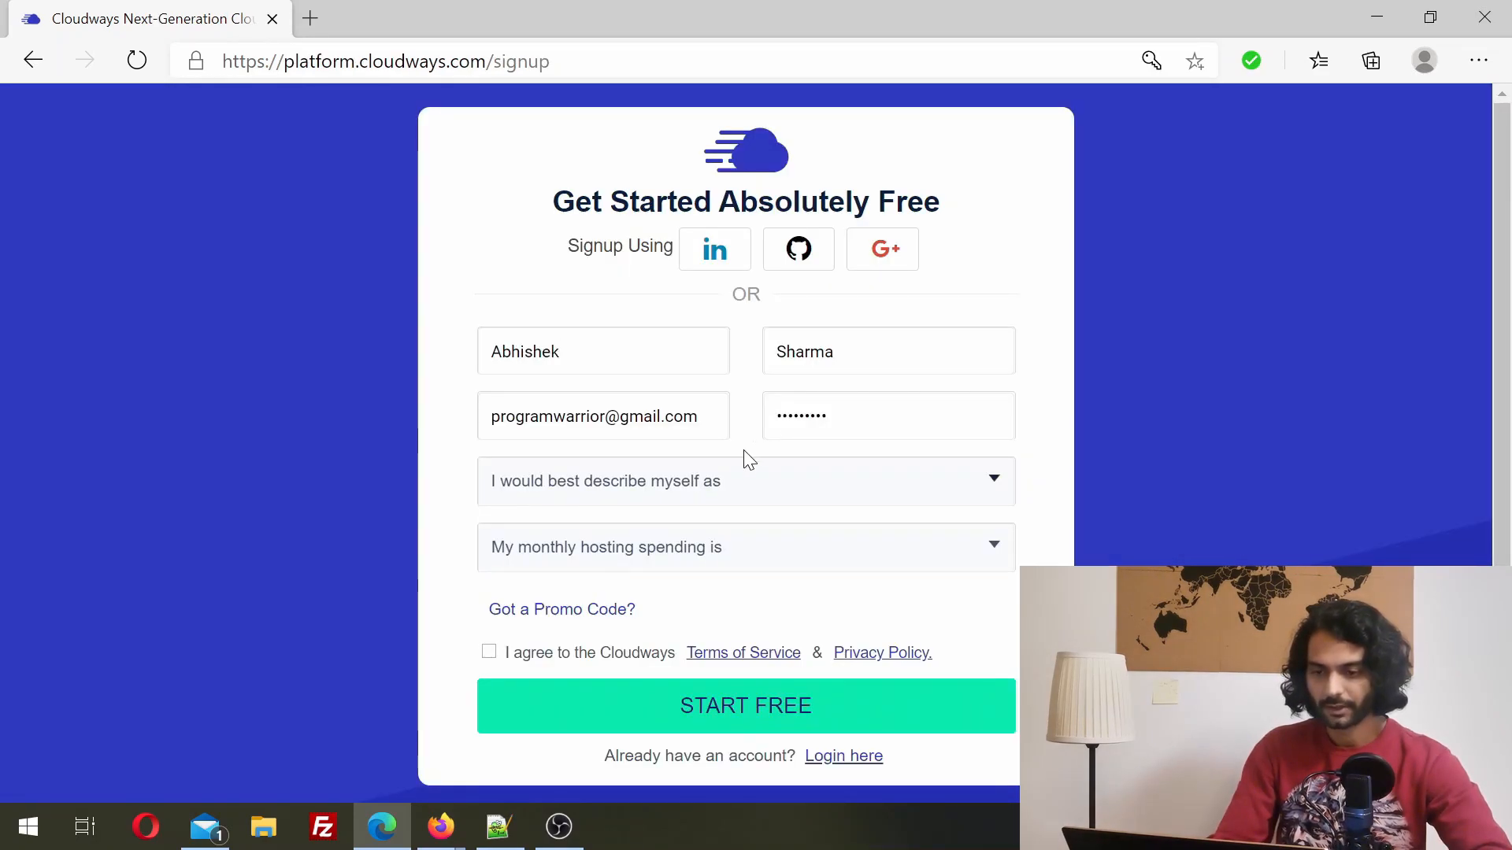
pyautogui.click(716, 491)
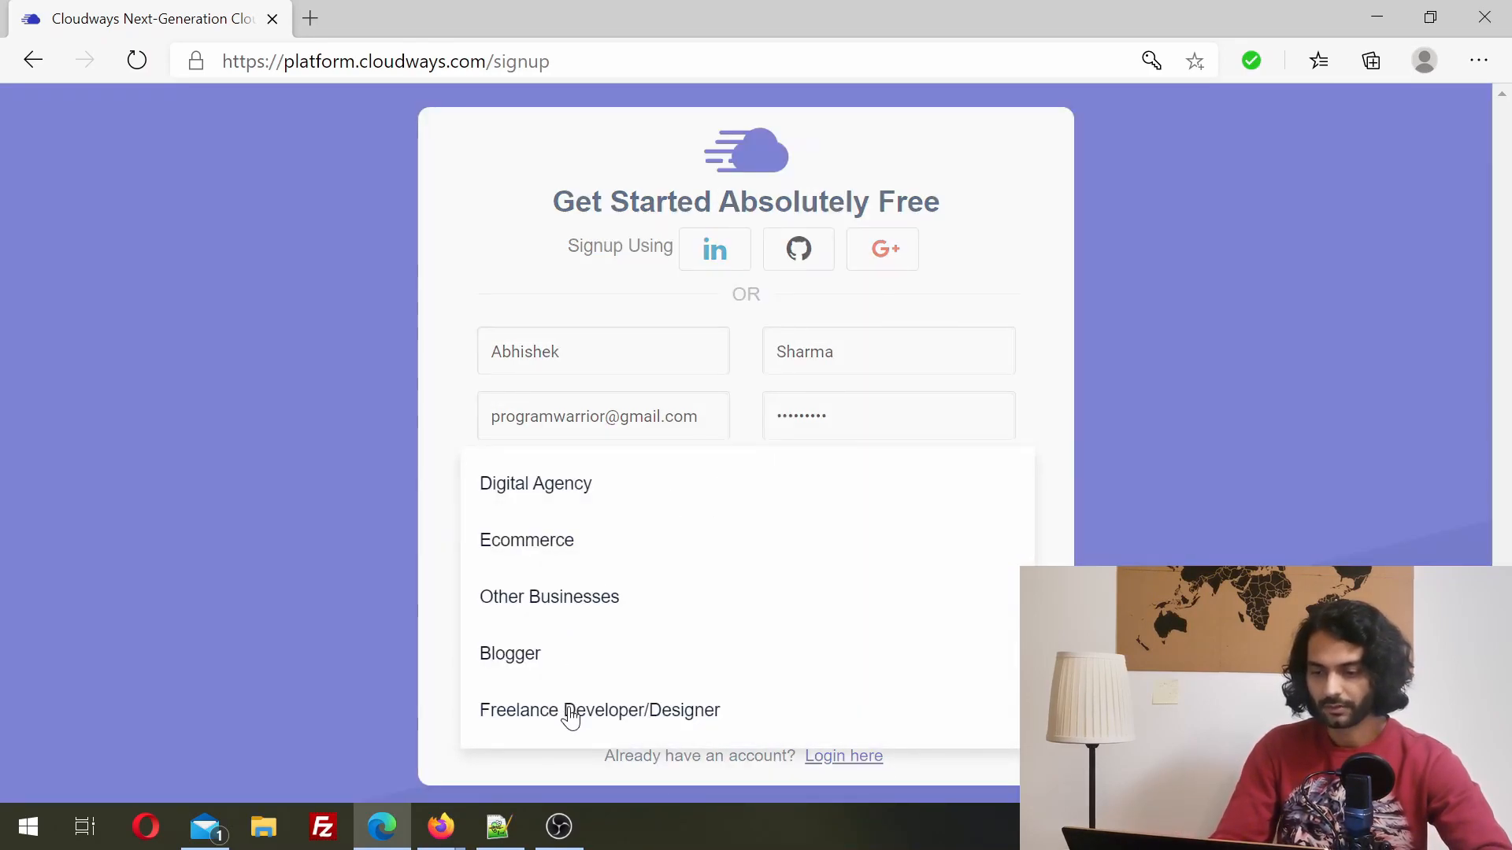
pyautogui.click(528, 665)
pyautogui.click(734, 551)
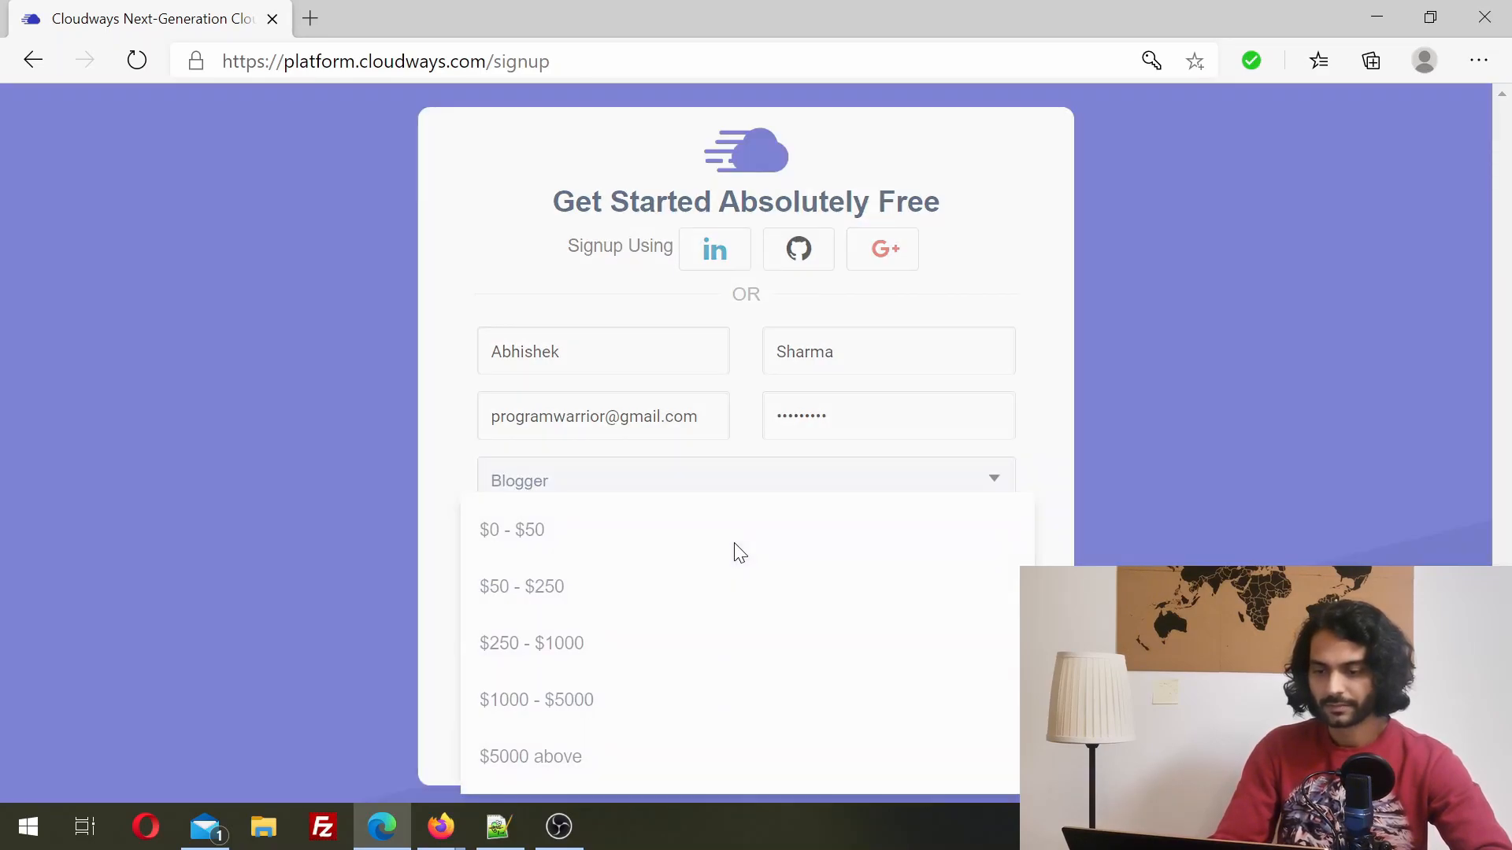
pyautogui.click(559, 536)
# Add the promo code CA20, agree to the terms and submit the signup form.
pyautogui.click(577, 616)
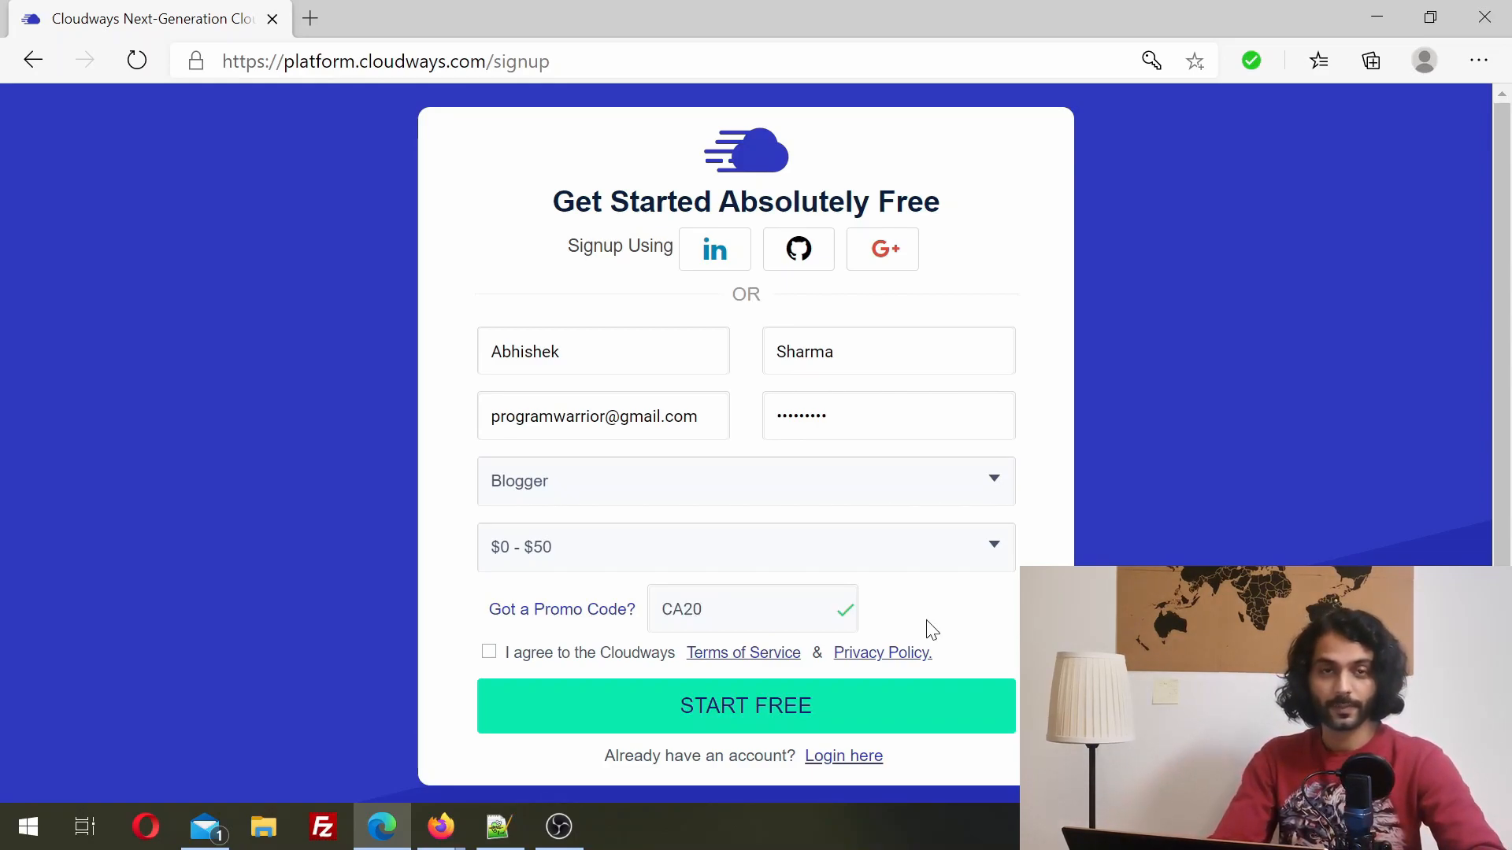
pyautogui.click(489, 652)
pyautogui.click(703, 718)
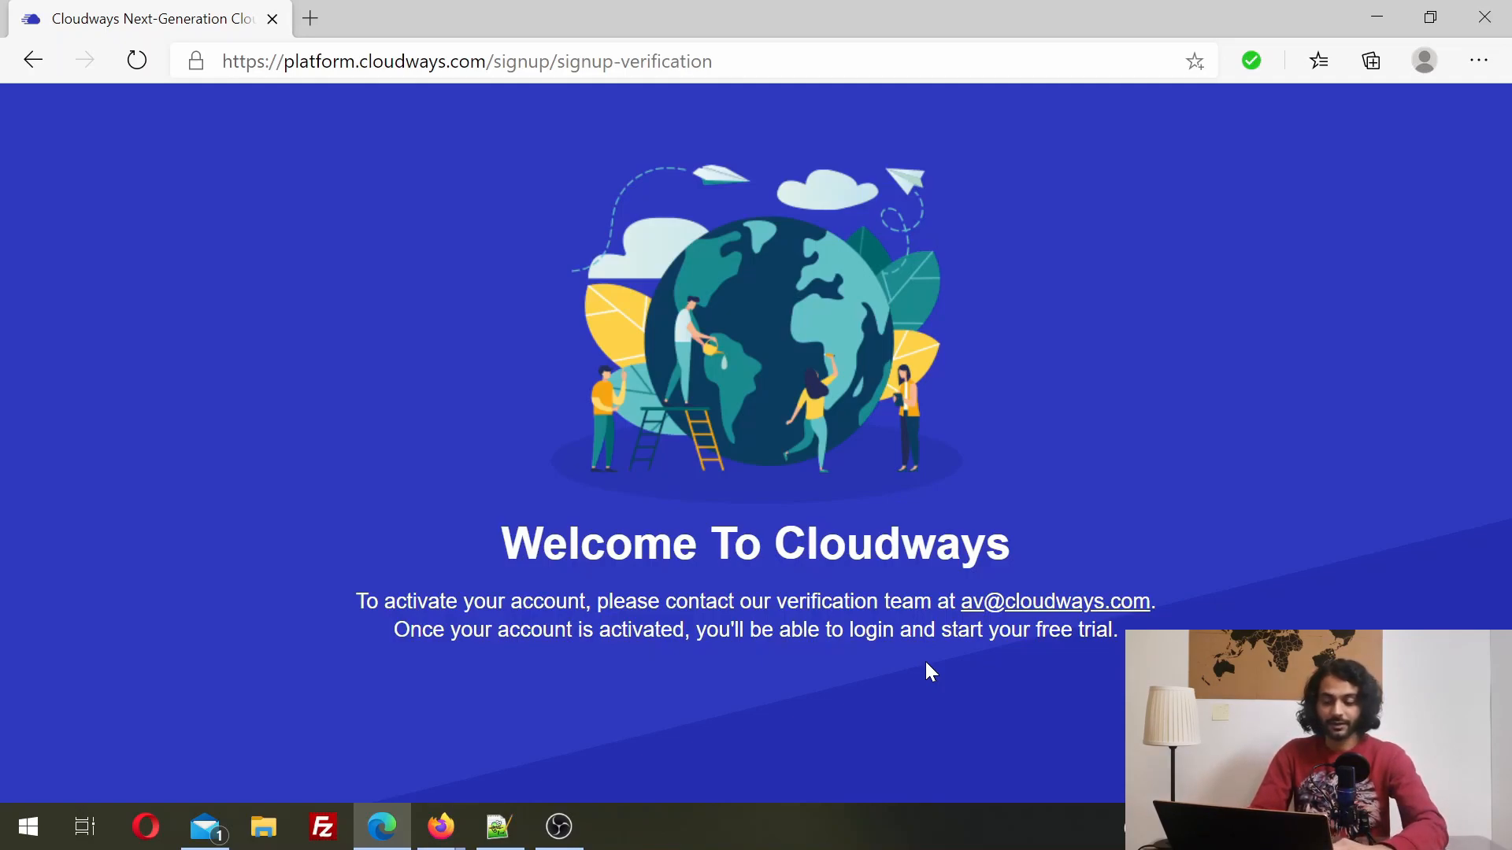
# Return to cloudways.com and log in to the hosting account.
pyautogui.click(396, 63)
pyautogui.write('cloudways.com')
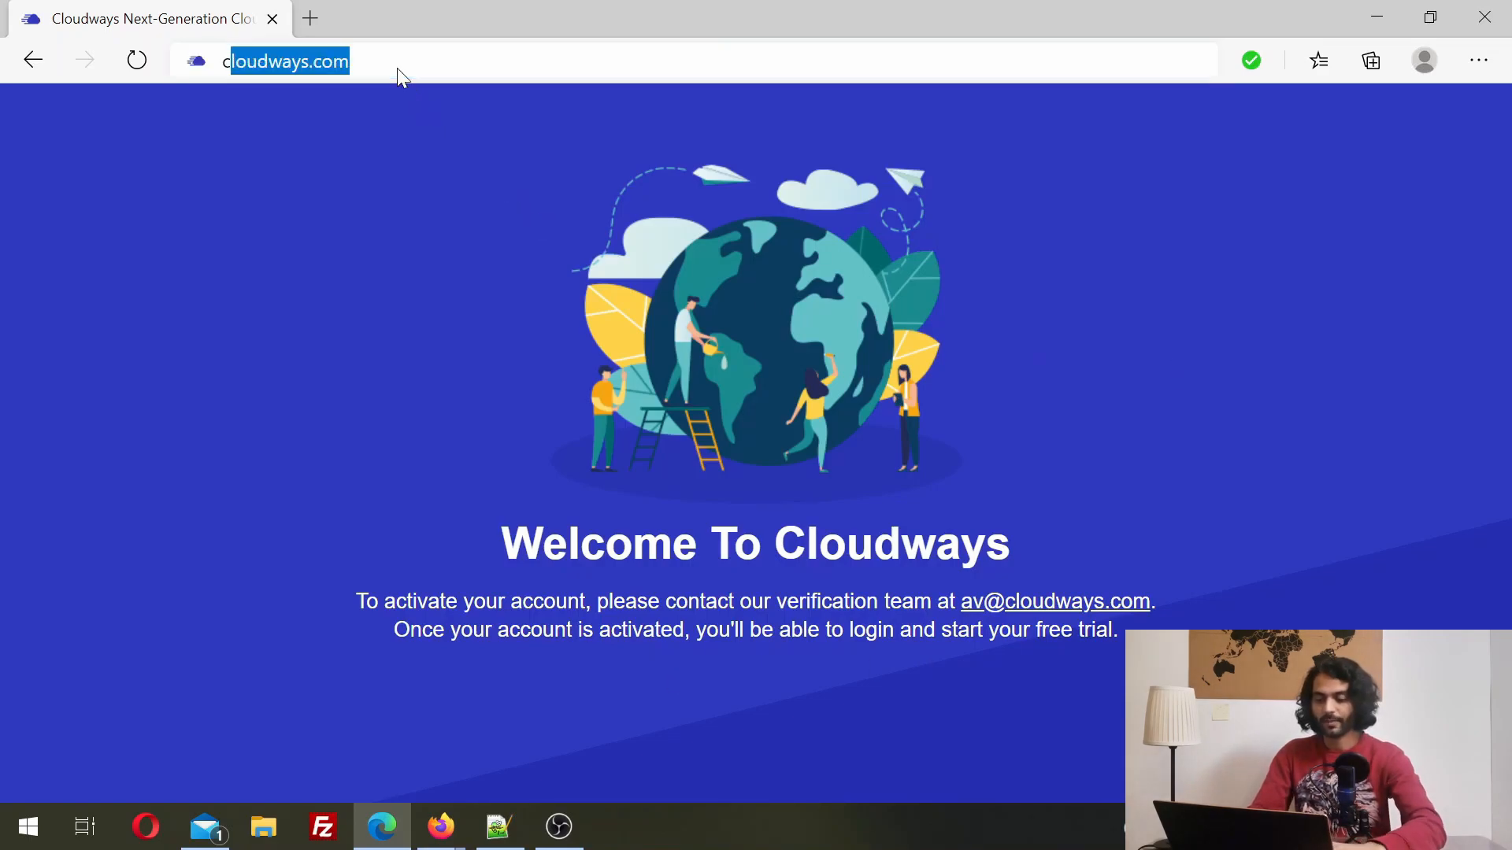
pyautogui.press('Return')
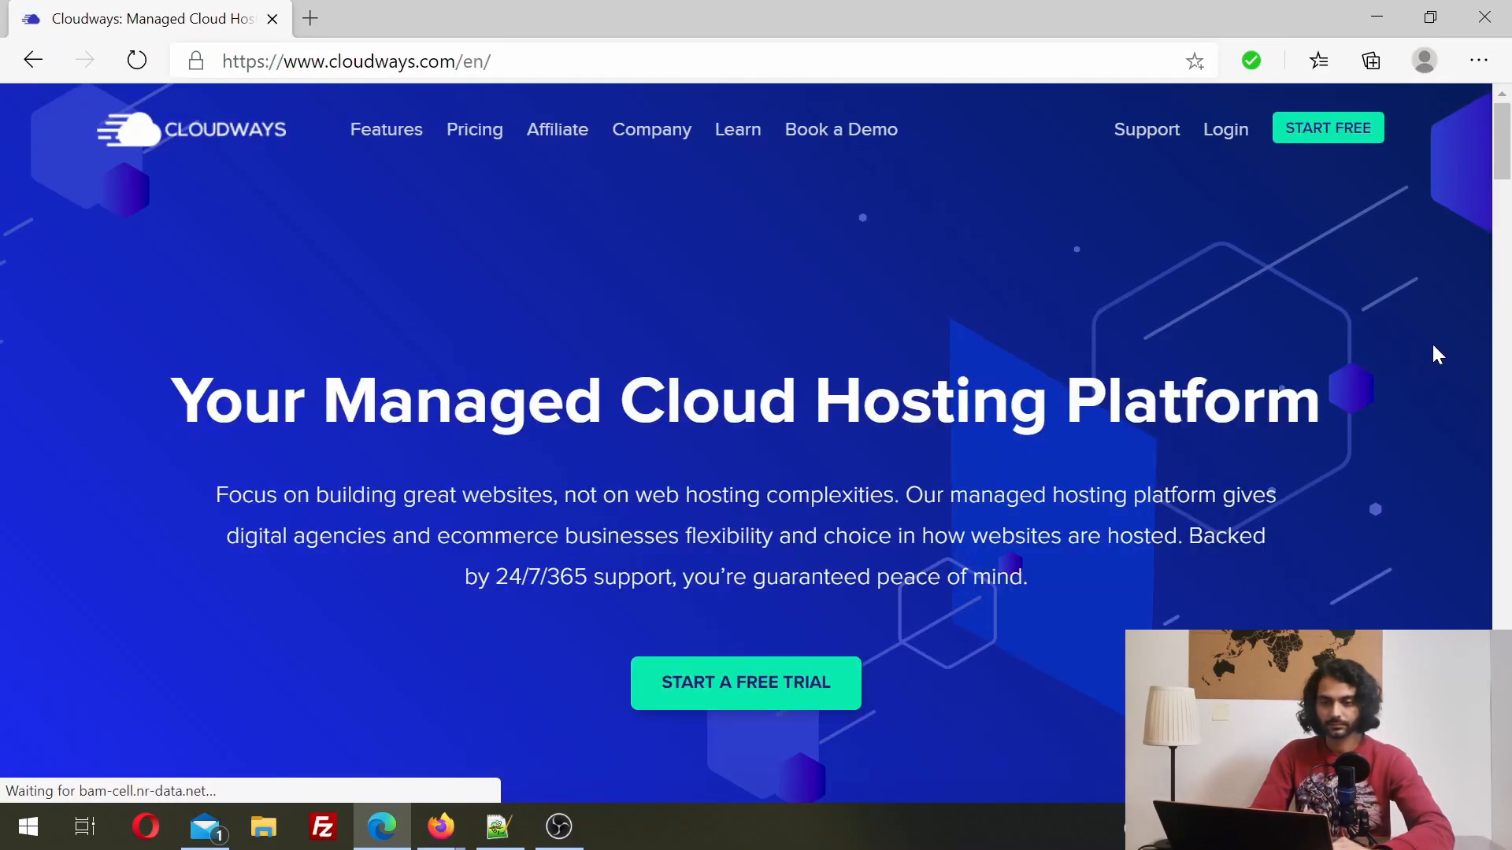
pyautogui.click(1225, 131)
pyautogui.click(1116, 507)
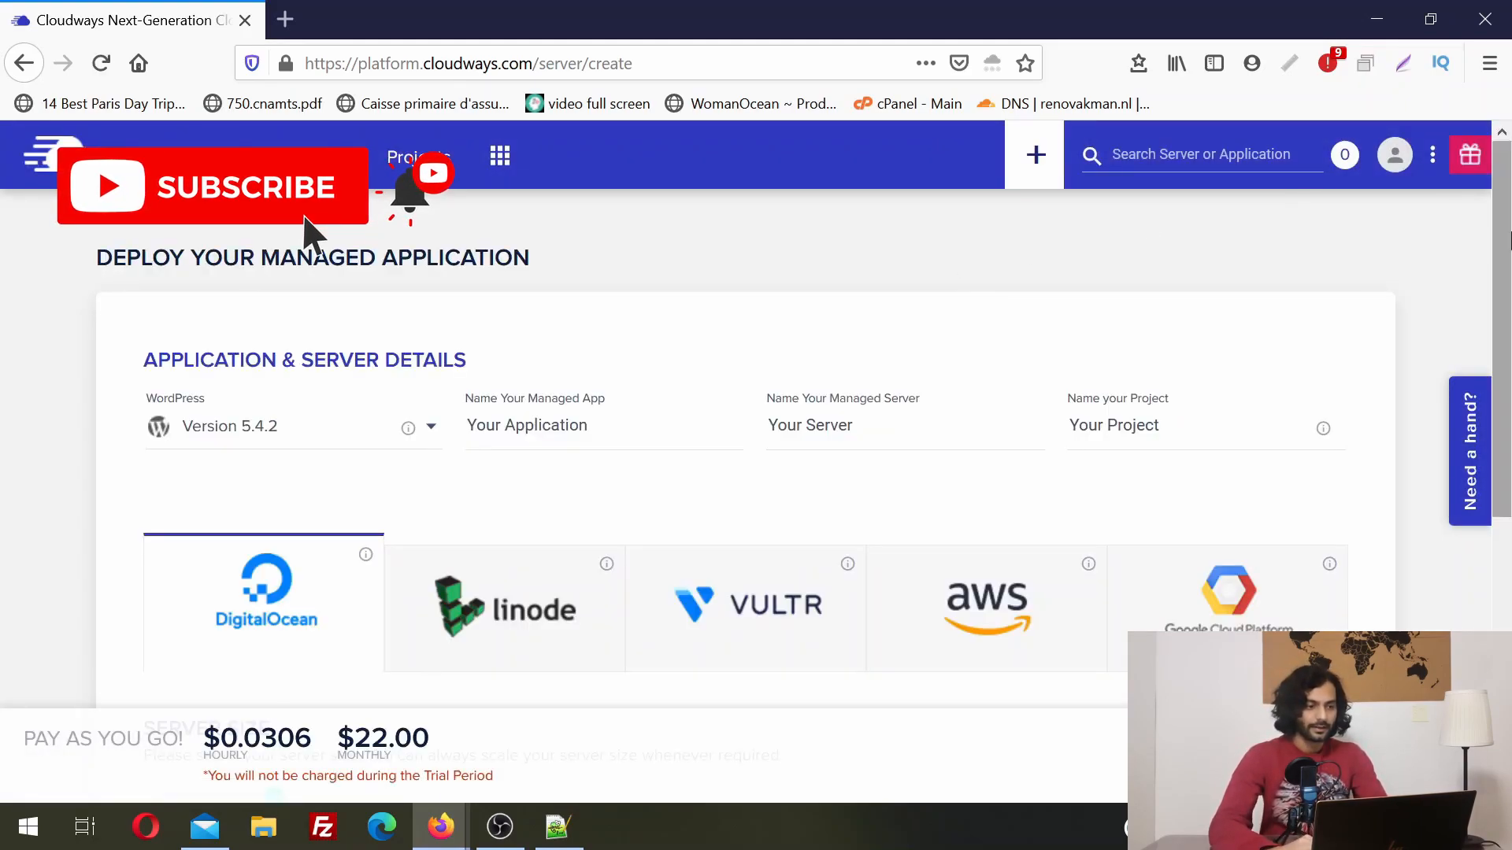
# Set the DigitalOcean server size to 1GB for the new WordPress application.
pyautogui.scroll(-1, 1509, 271)
pyautogui.moveTo(1508, 271)
pyautogui.mouseDown()
pyautogui.moveTo(1509, 337)
pyautogui.moveTo(1509, 289)
pyautogui.mouseUp()
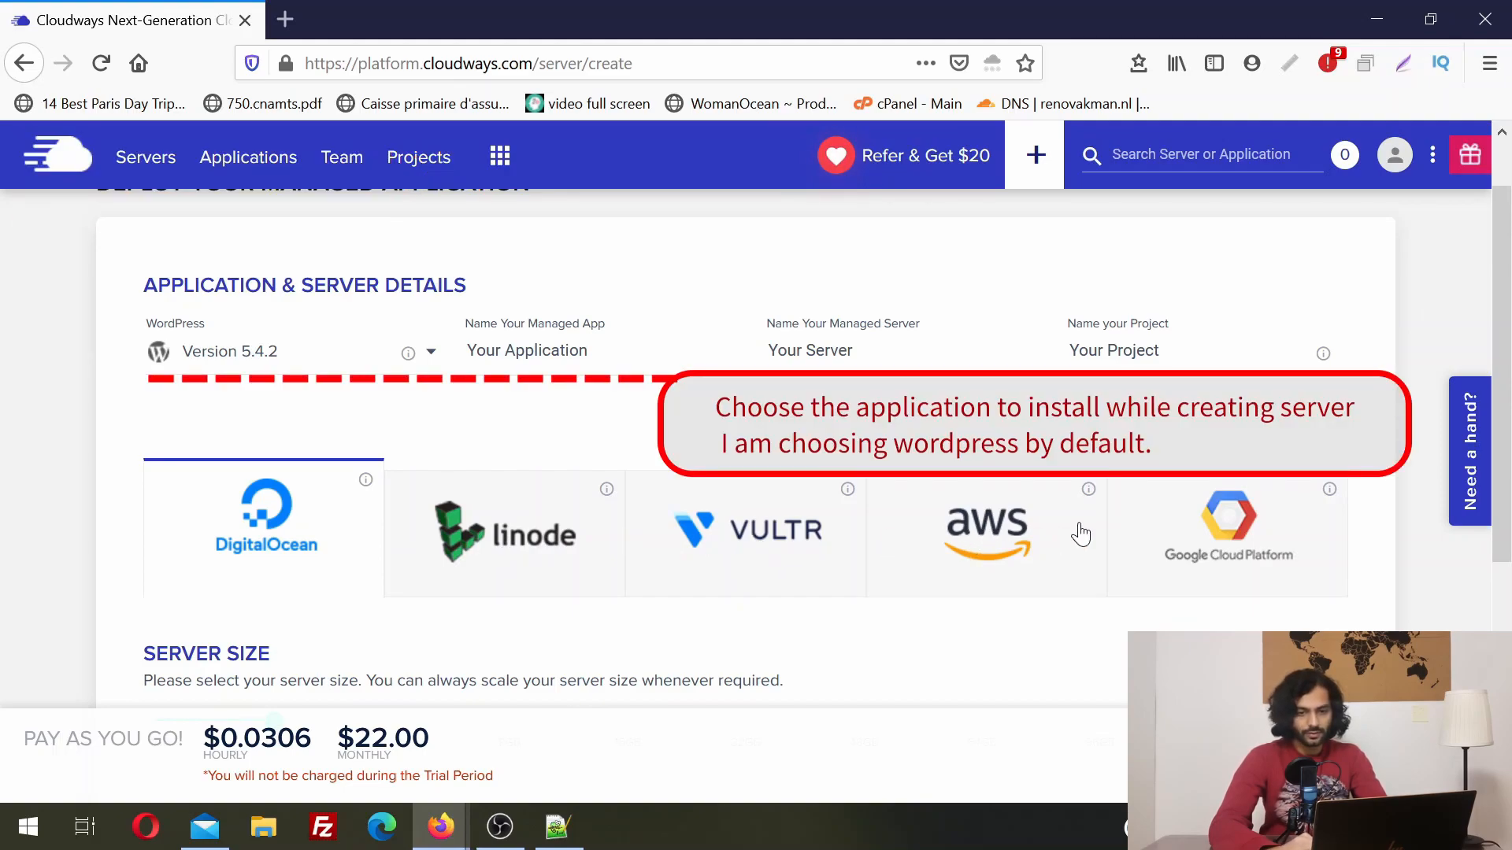
pyautogui.scroll(-2, 160, 622)
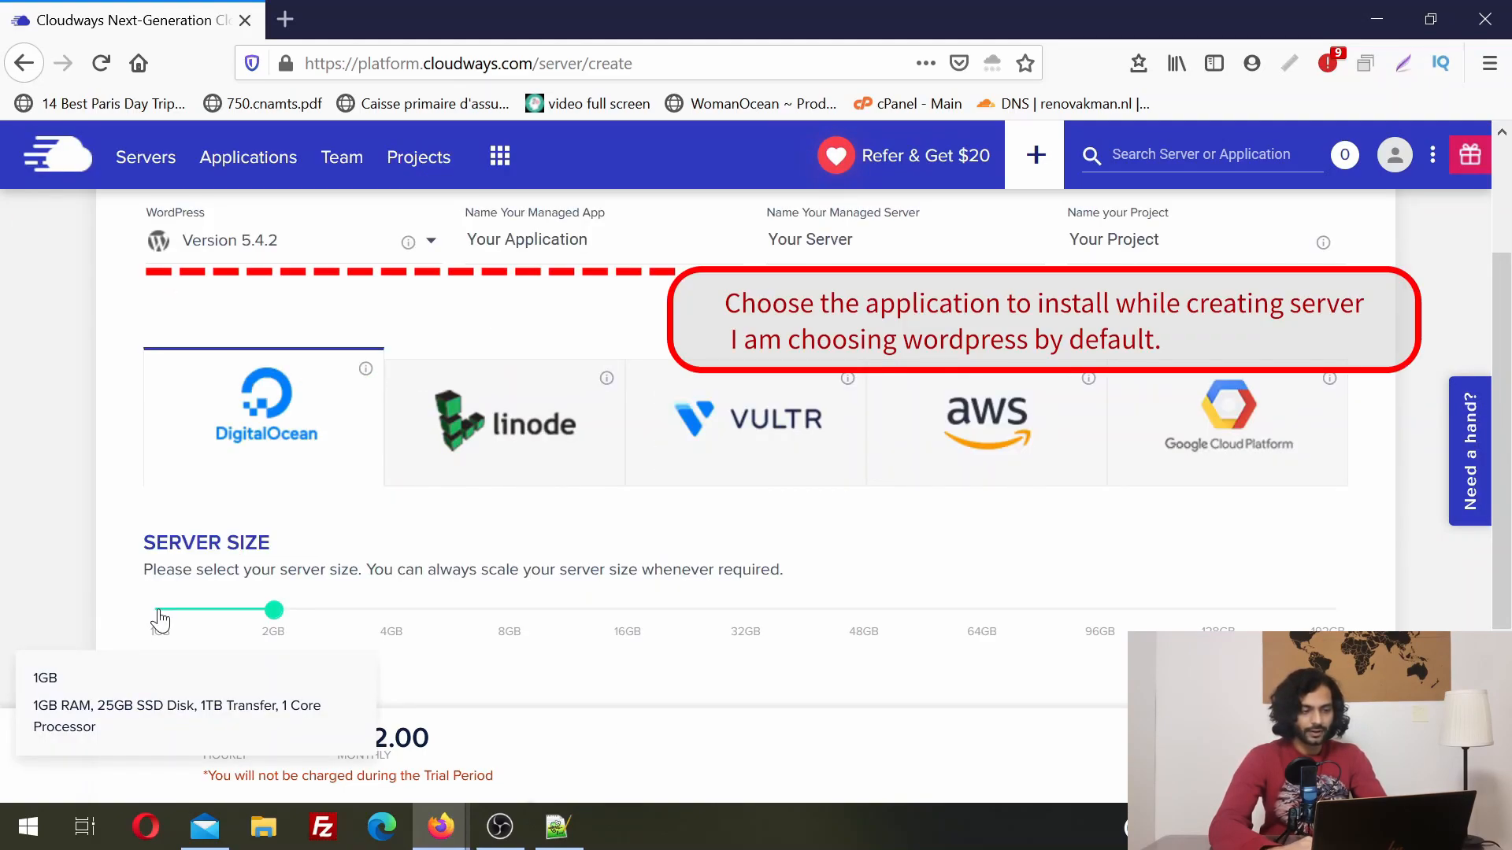
pyautogui.click(160, 622)
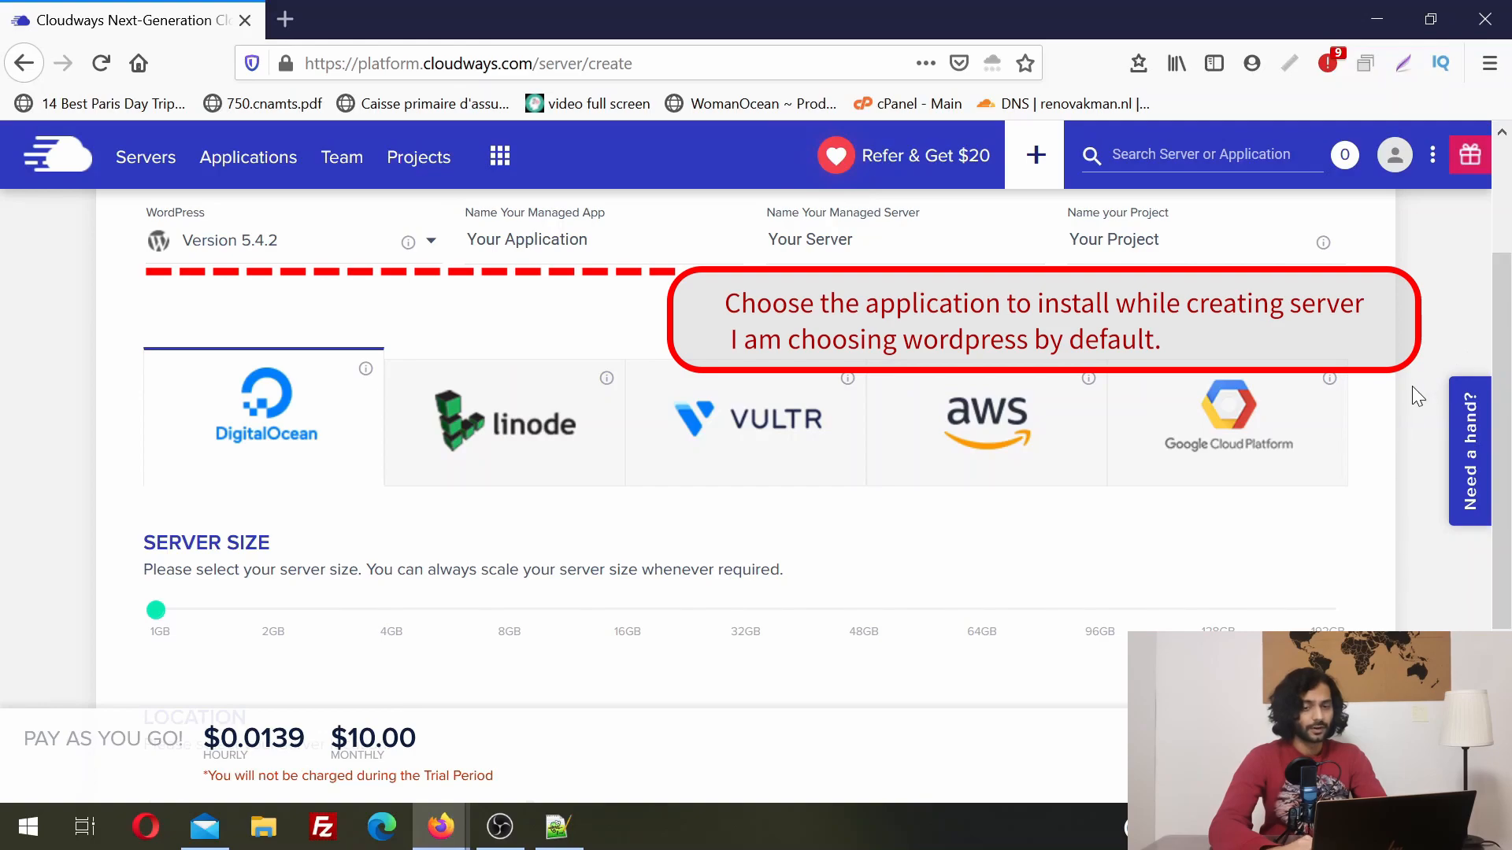
# Choose London as the server location and launch the server.
pyautogui.moveTo(1508, 346); pyautogui.dragTo(1510, 437)
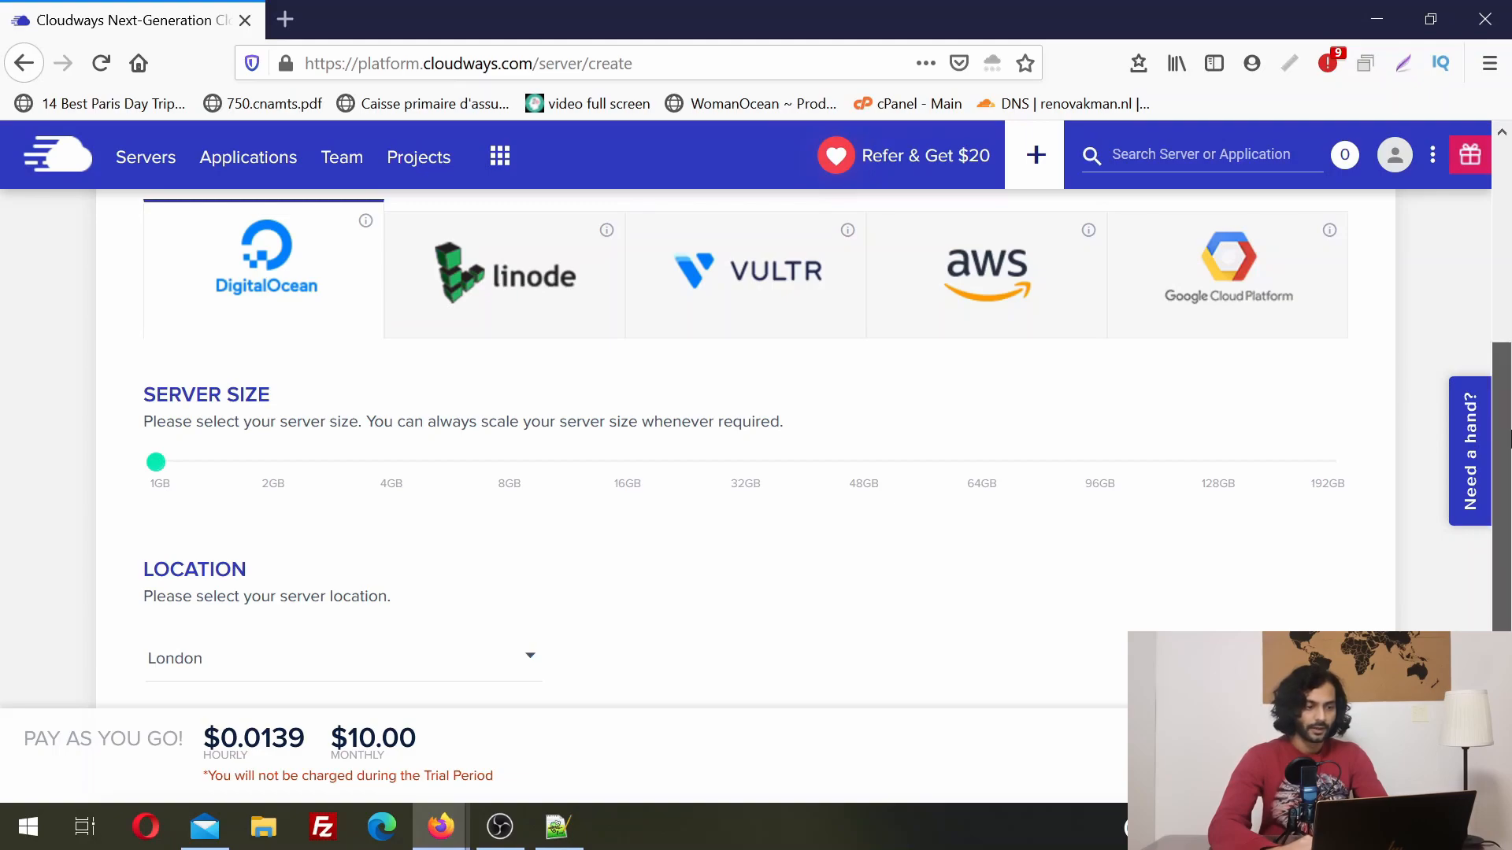
pyautogui.moveTo(1510, 441); pyautogui.dragTo(1510, 526)
pyautogui.click(538, 561)
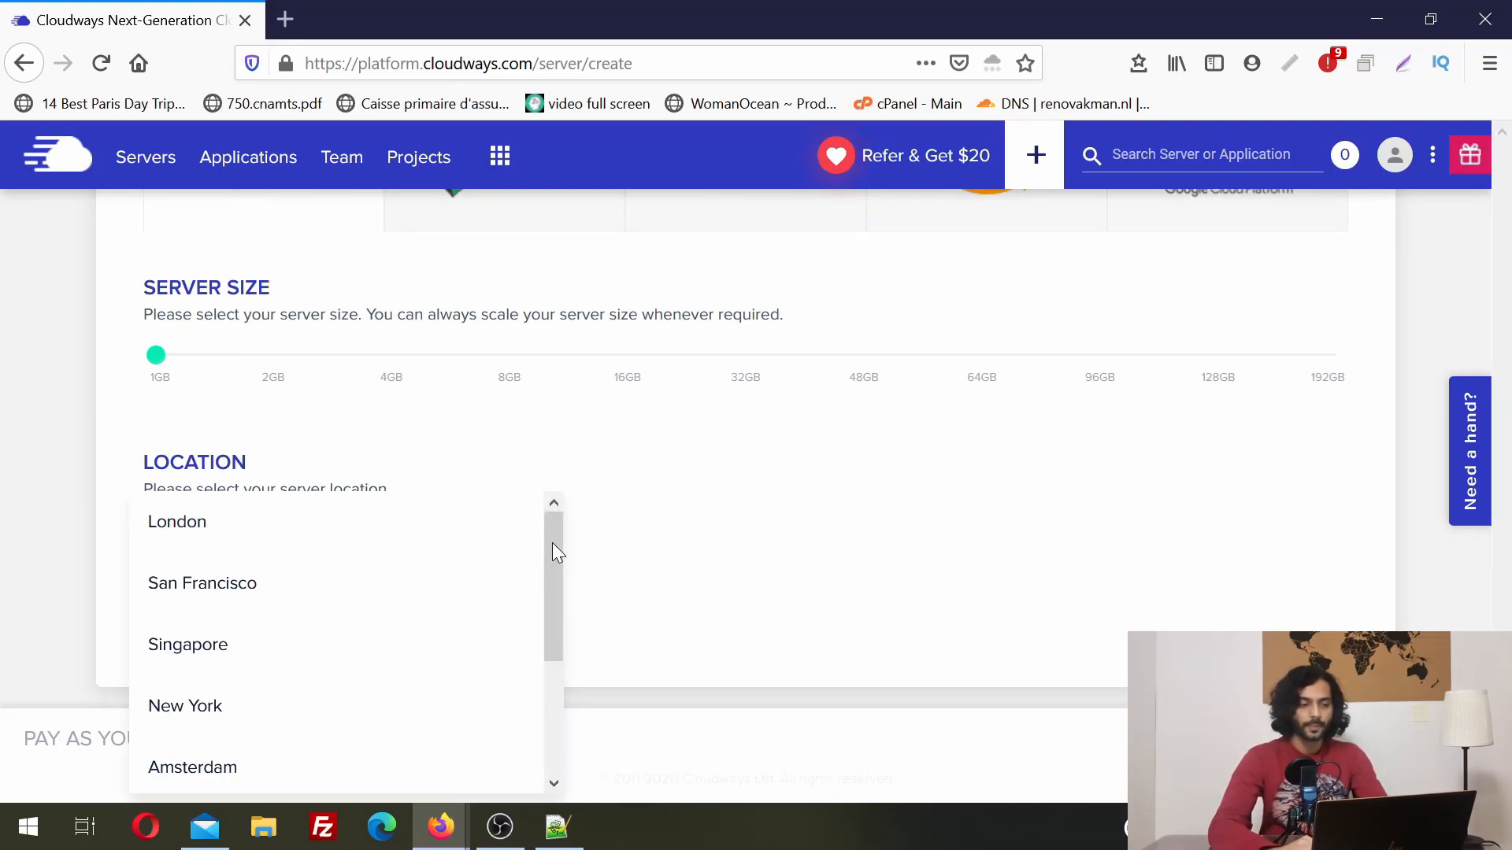
pyautogui.moveTo(552, 543)
pyautogui.mouseDown()
pyautogui.moveTo(489, 550)
pyautogui.moveTo(551, 581)
pyautogui.moveTo(548, 712)
pyautogui.moveTo(545, 548)
pyautogui.mouseUp()
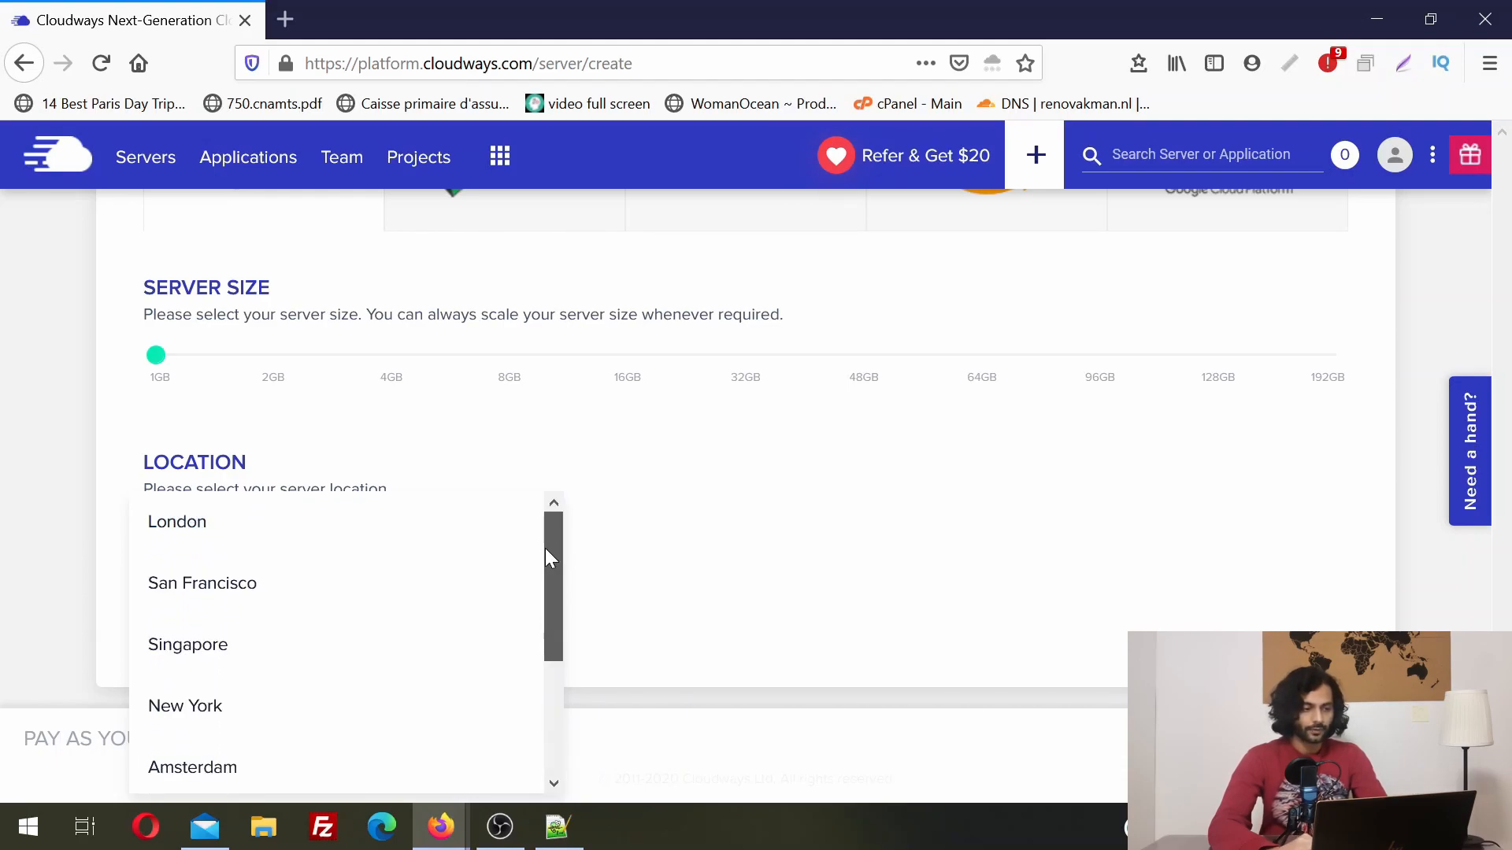
pyautogui.click(366, 533)
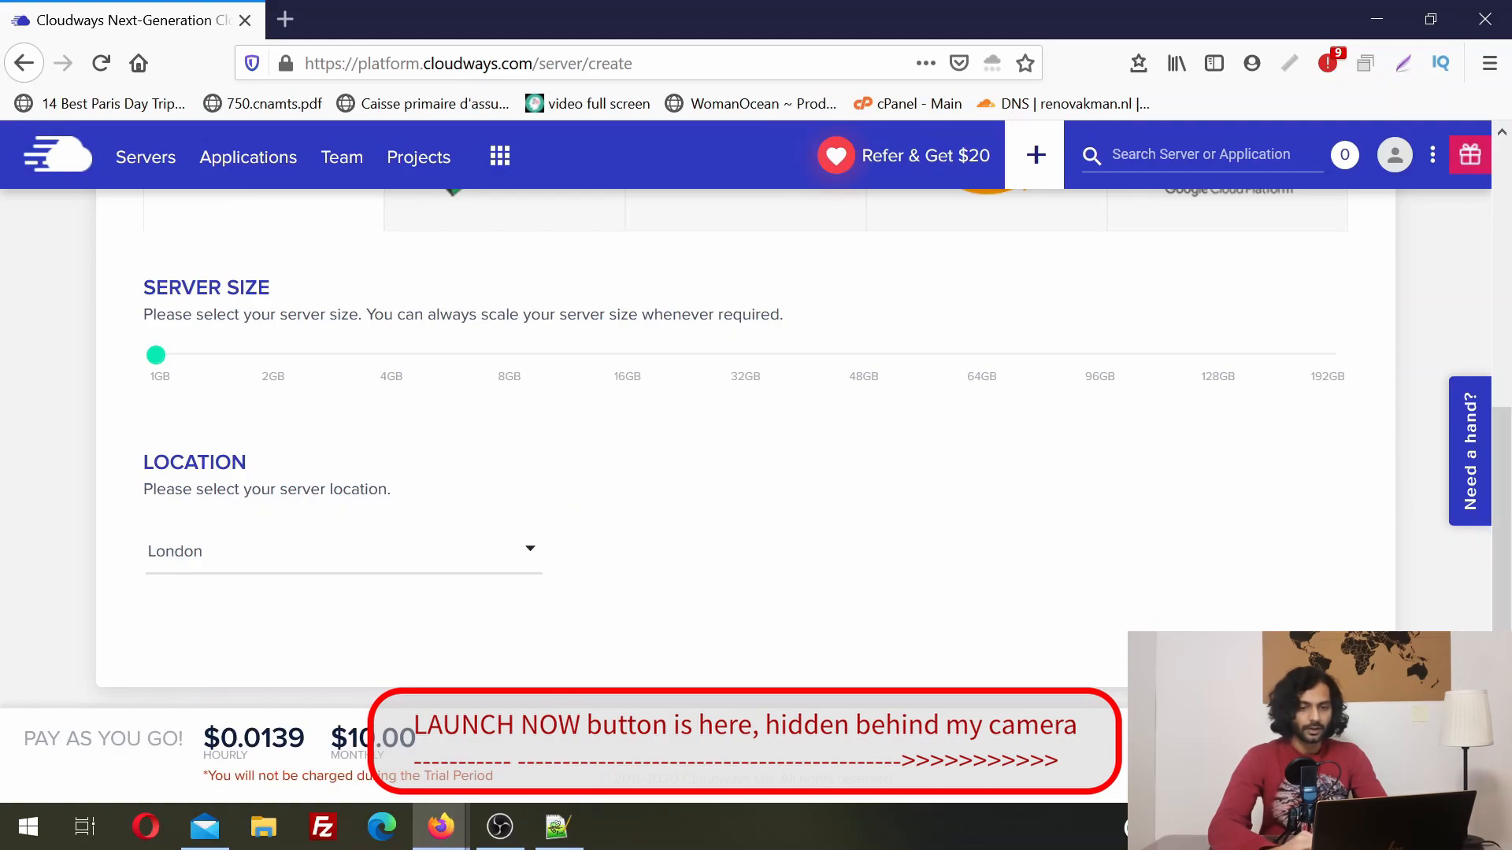
pyautogui.click(1370, 747)
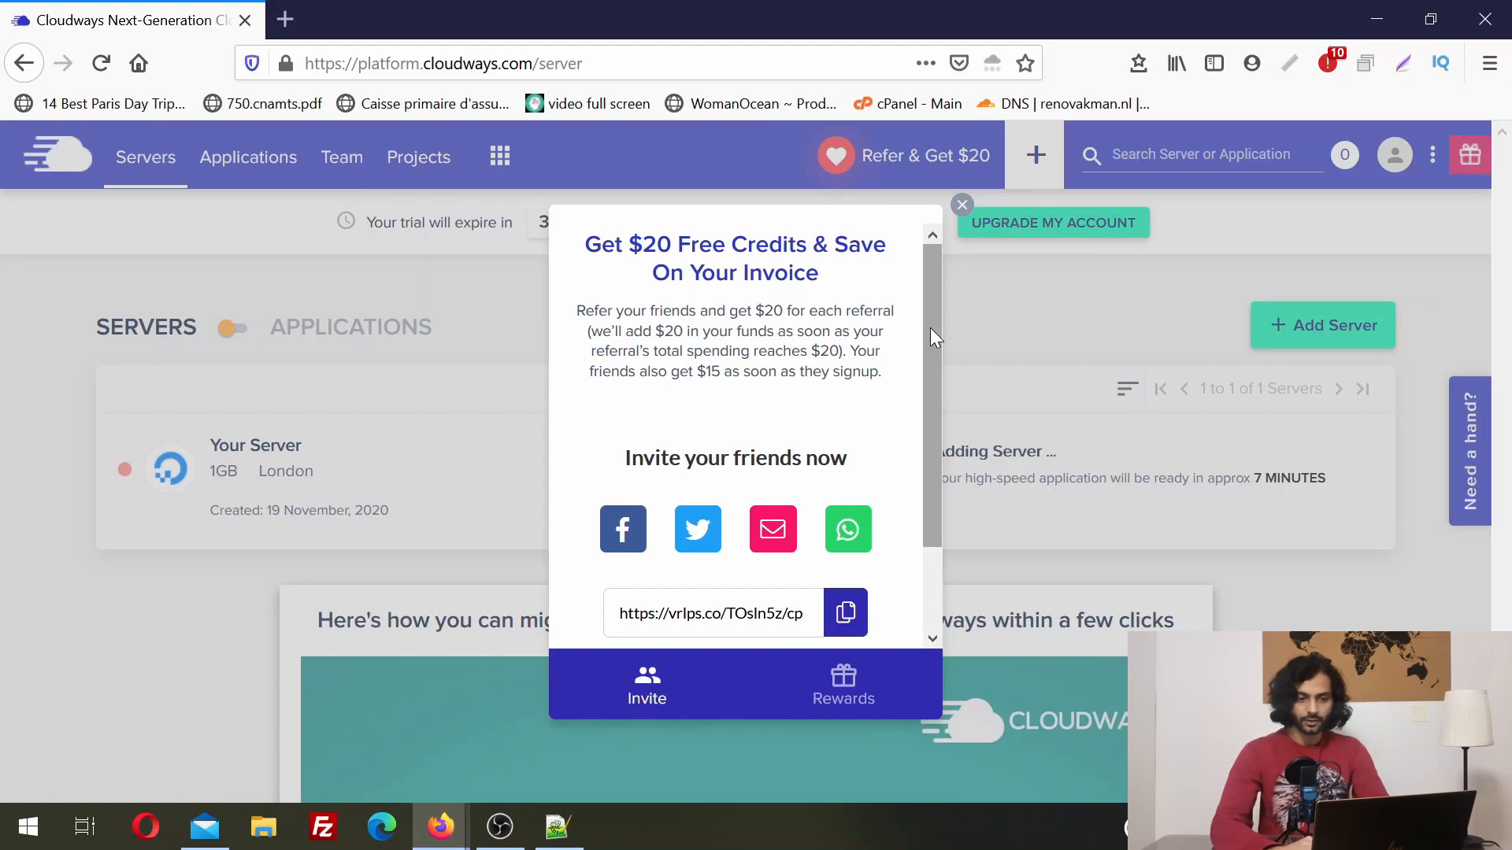
# Dismiss the referral credits offer and look over the servers page.
pyautogui.moveTo(929, 328)
pyautogui.mouseDown()
pyautogui.moveTo(934, 431)
pyautogui.moveTo(926, 299)
pyautogui.mouseUp()
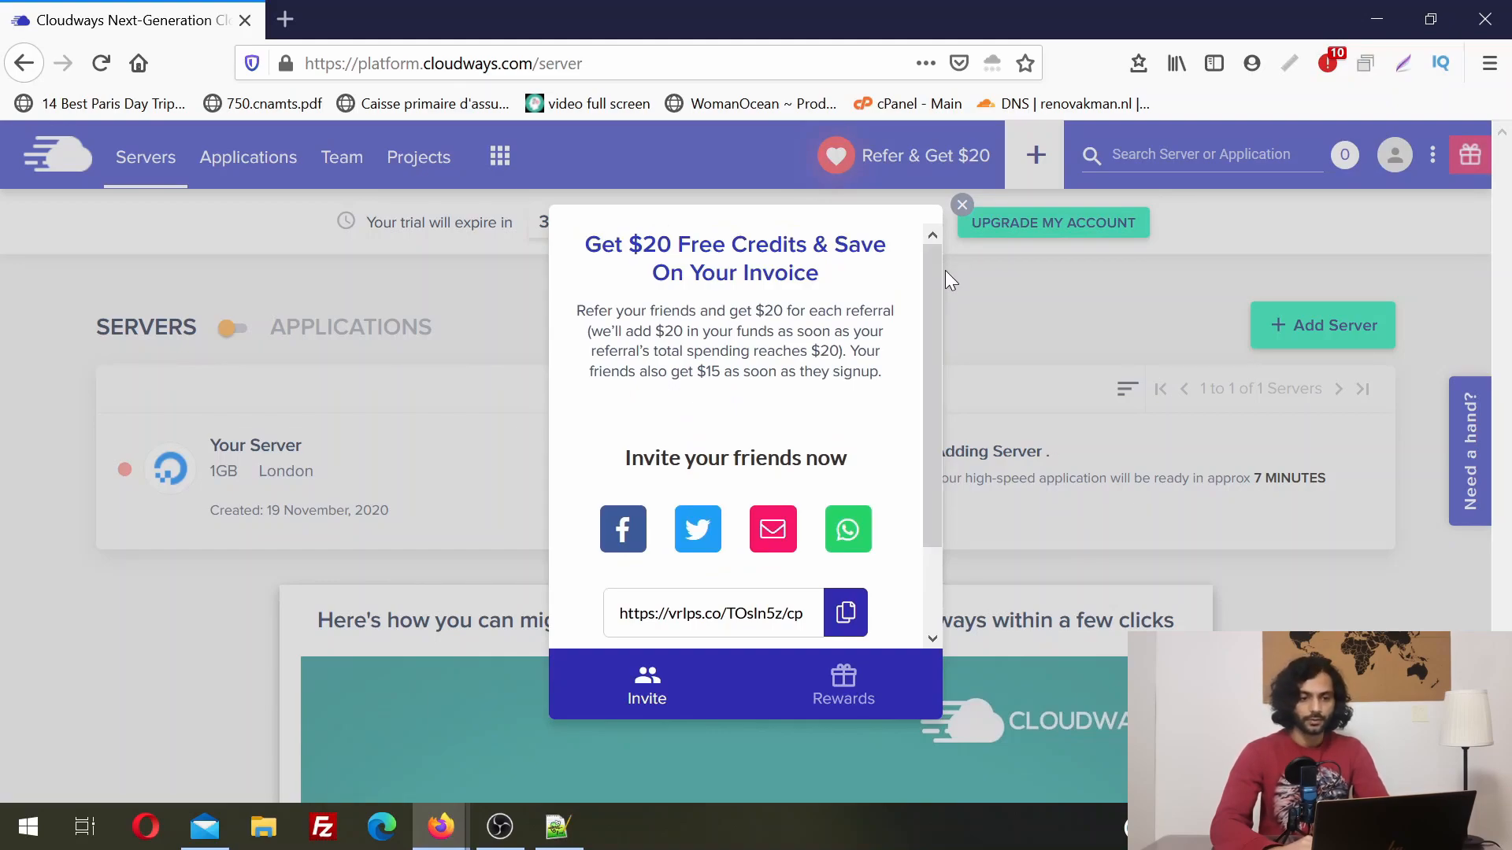
pyautogui.click(961, 205)
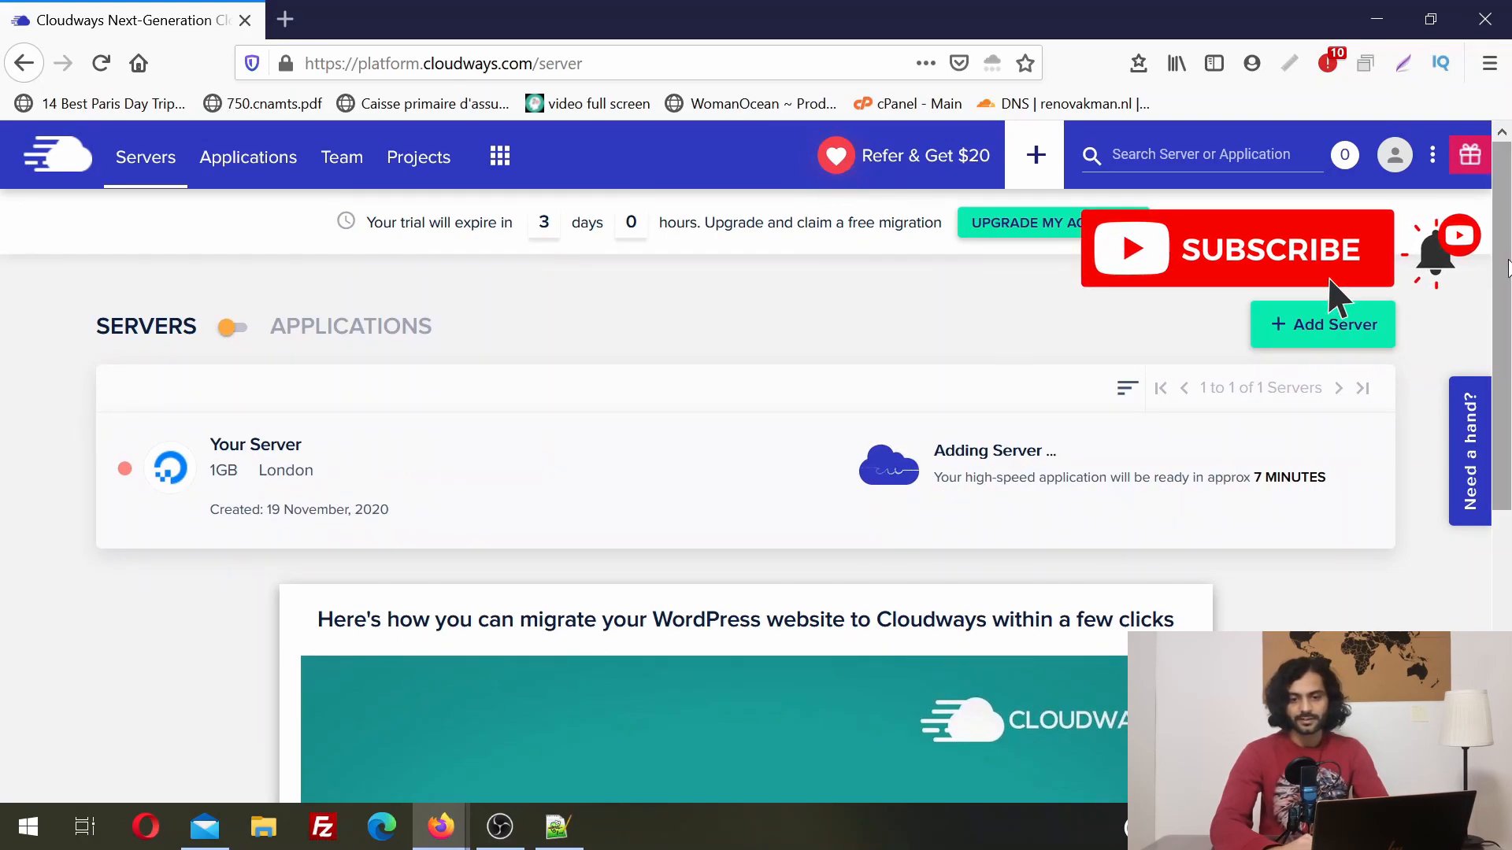
pyautogui.scroll(-1, 1508, 295)
pyautogui.moveTo(1510, 295); pyautogui.dragTo(1509, 425)
pyautogui.scroll(-1, 745, 488)
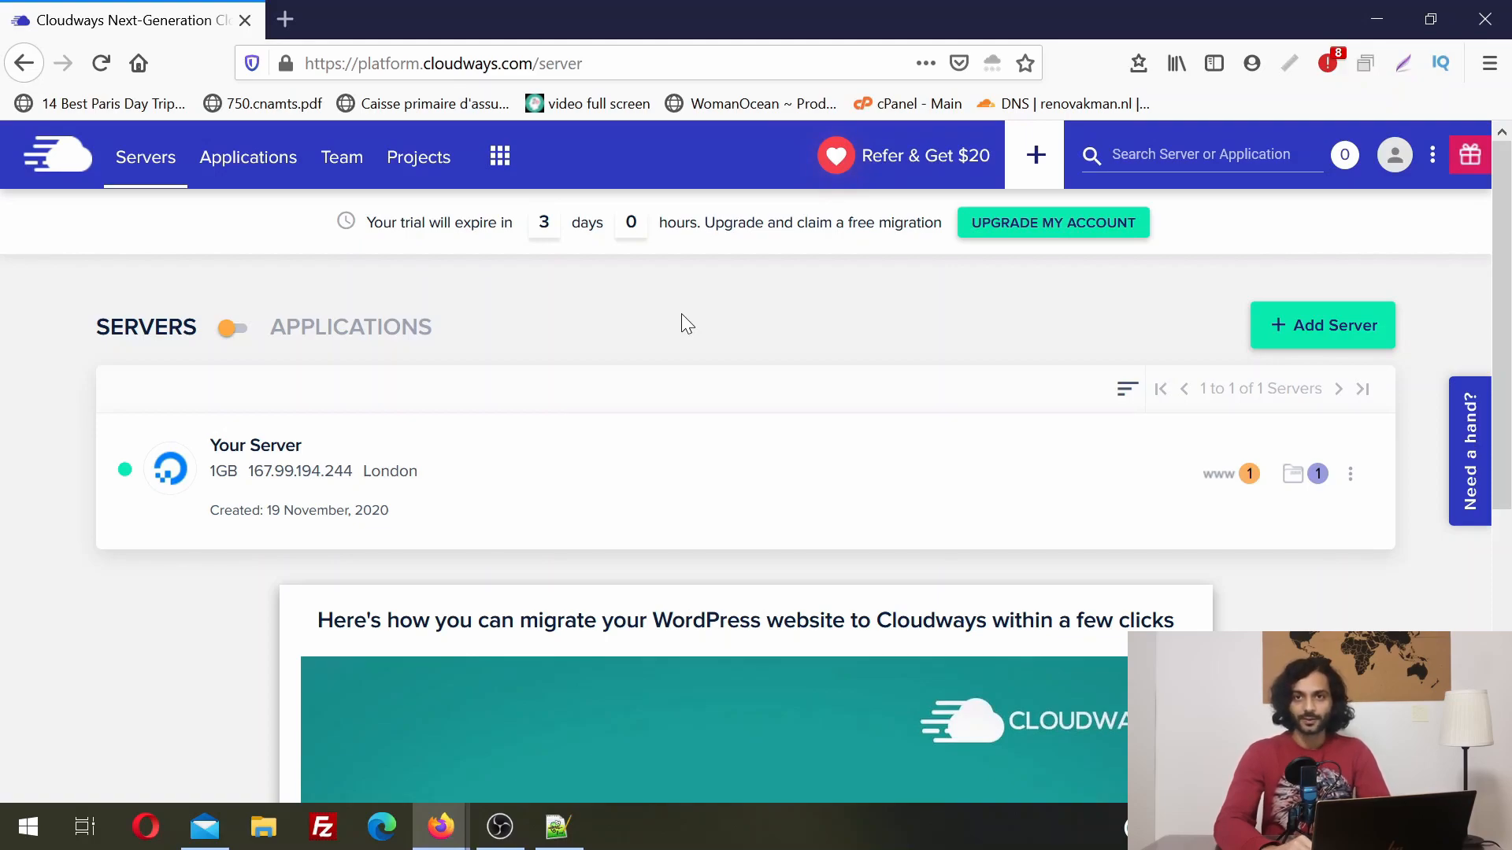
# Open the access details of the WordPress application and dismiss the tips on unlimited websites, domain management and SSL.
pyautogui.click(237, 329)
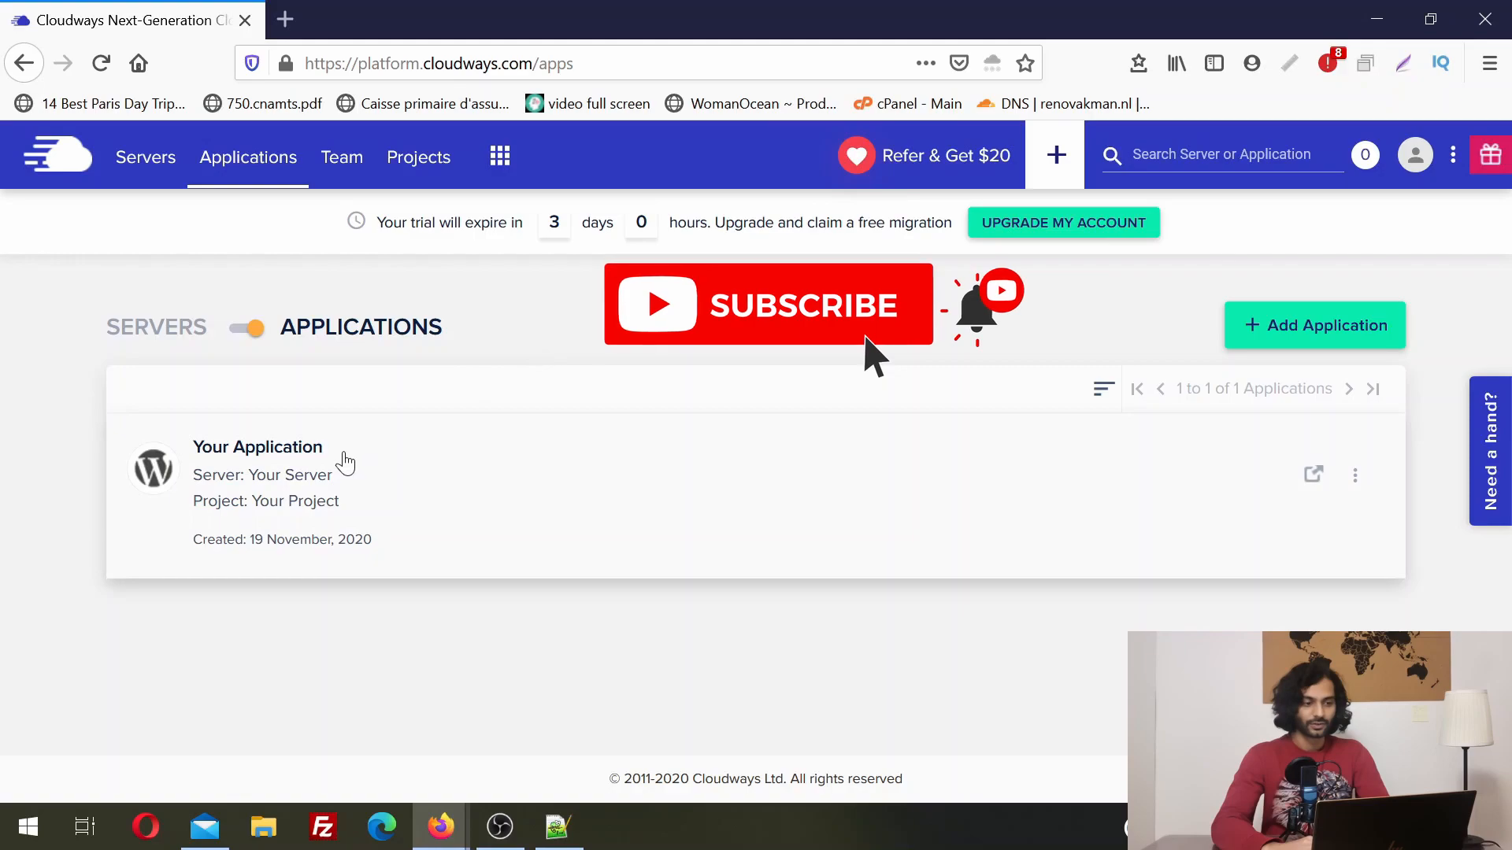
pyautogui.click(286, 469)
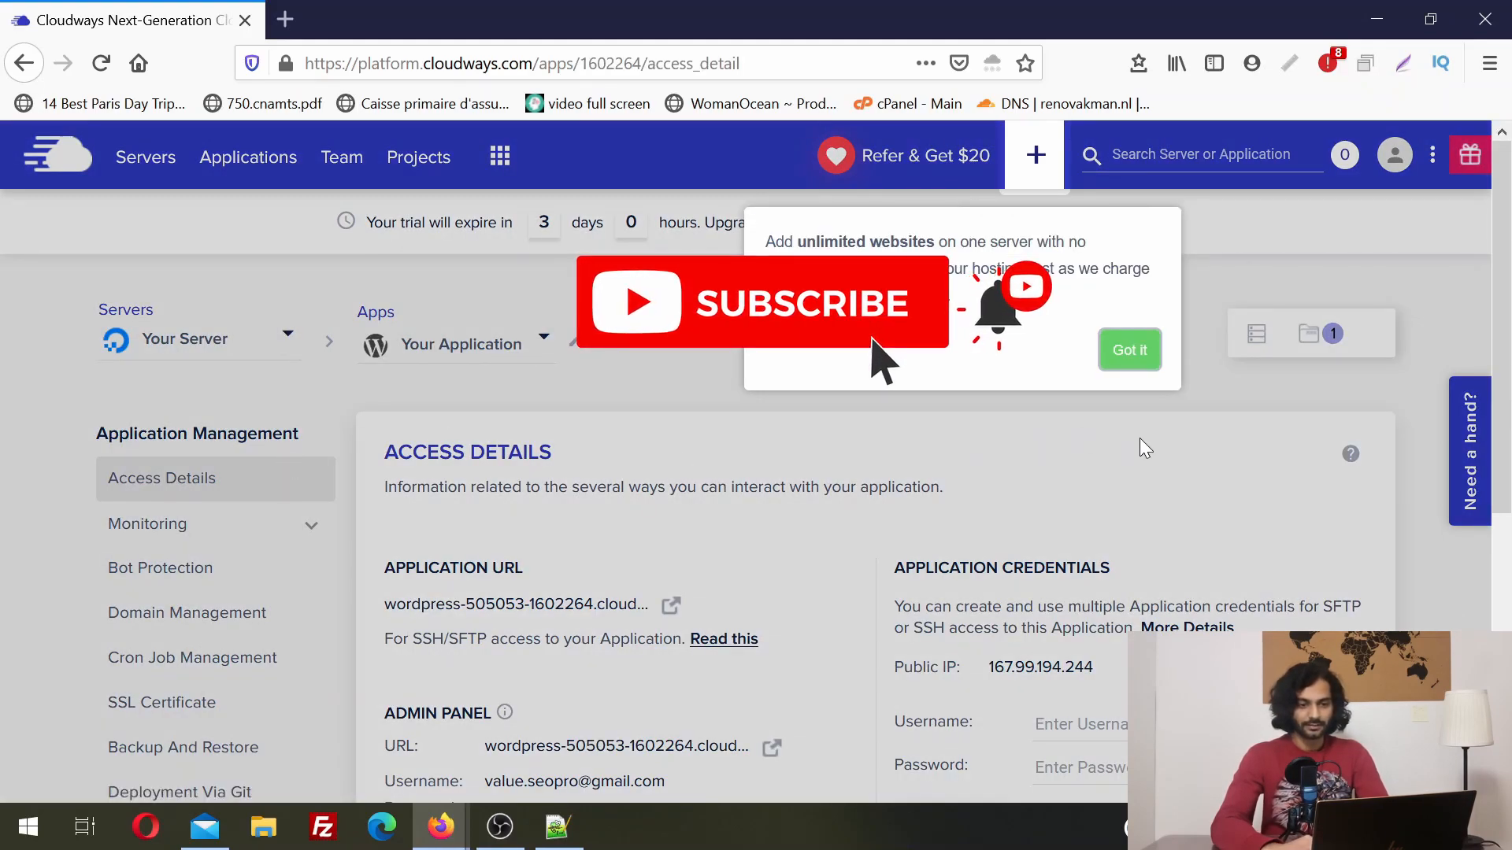
pyautogui.moveTo(775, 241); pyautogui.dragTo(956, 268)
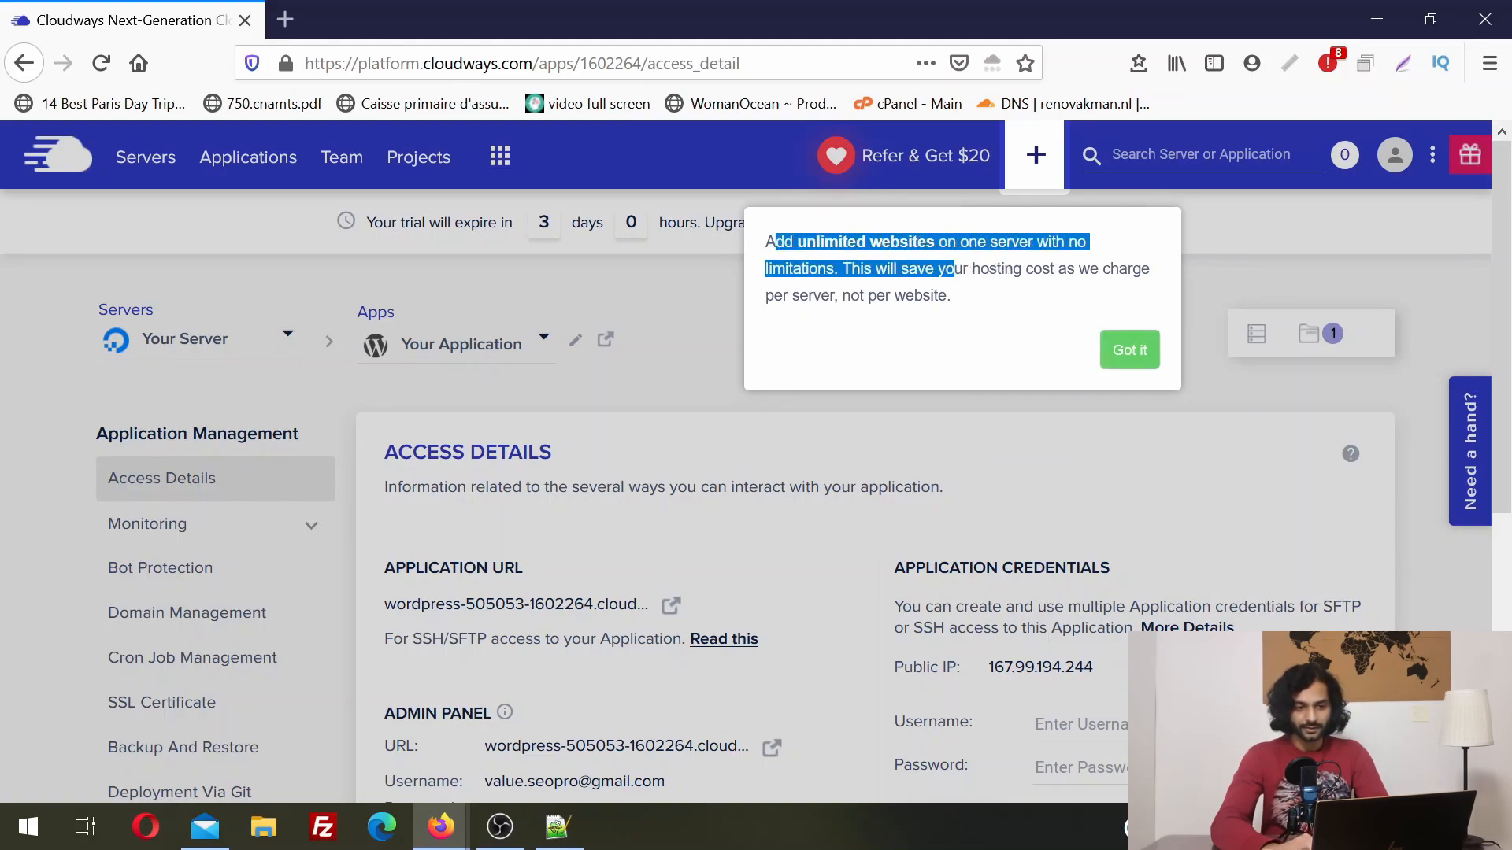
pyautogui.click(957, 269)
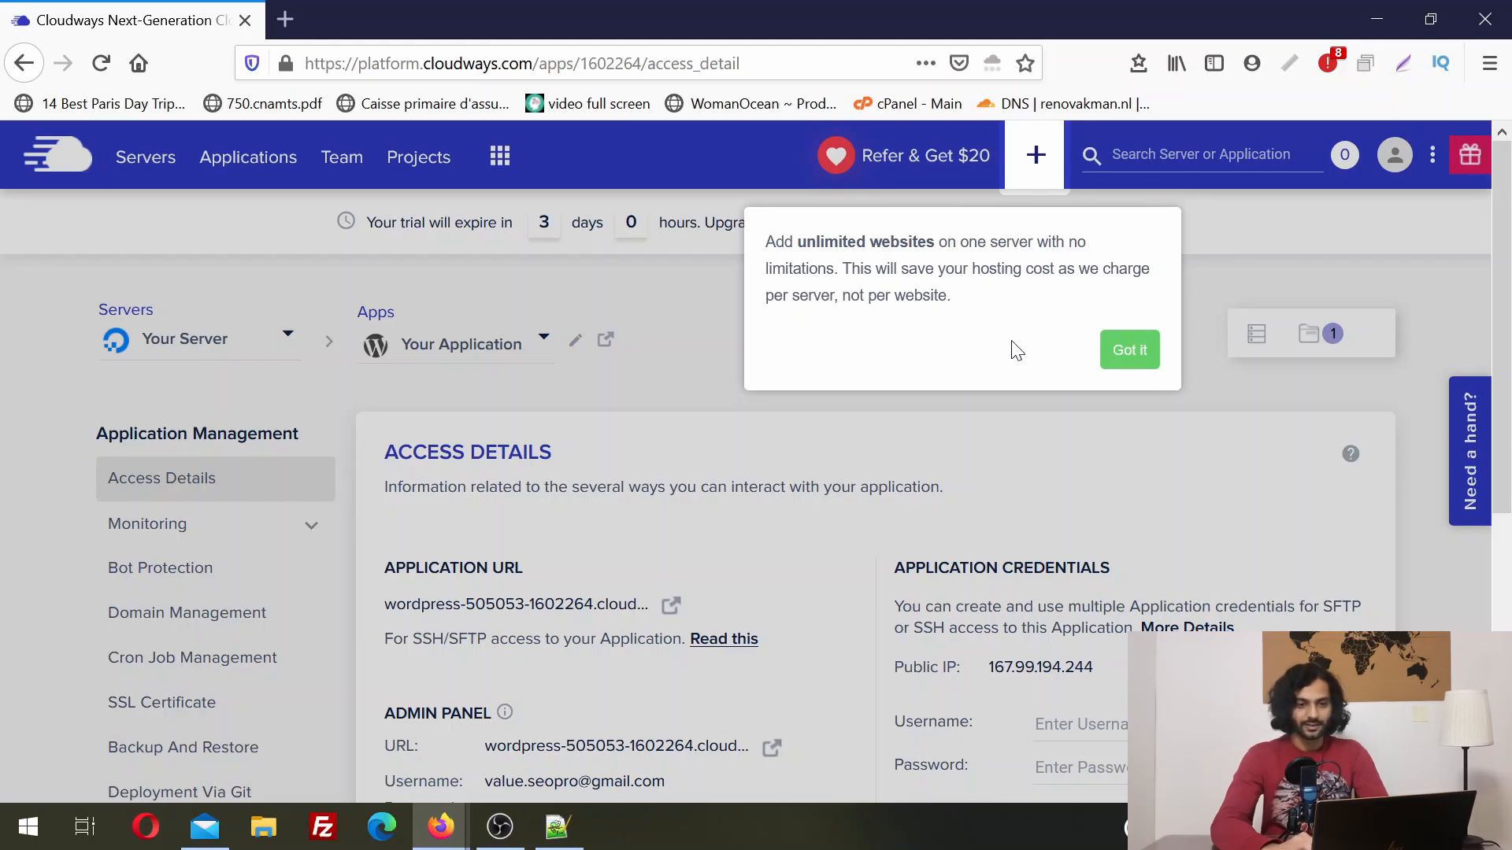
pyautogui.click(1115, 353)
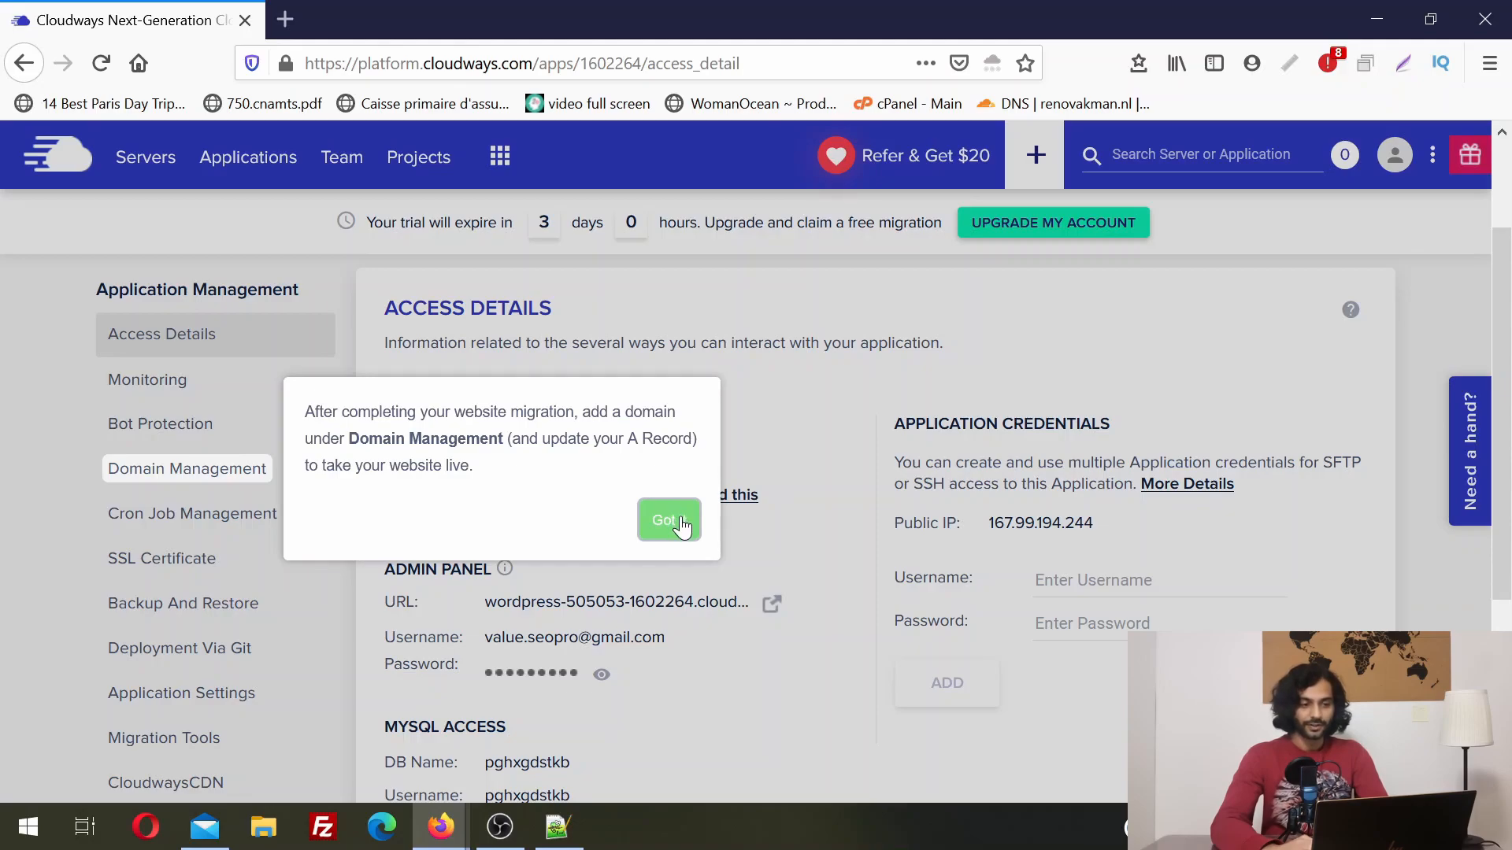
pyautogui.click(681, 521)
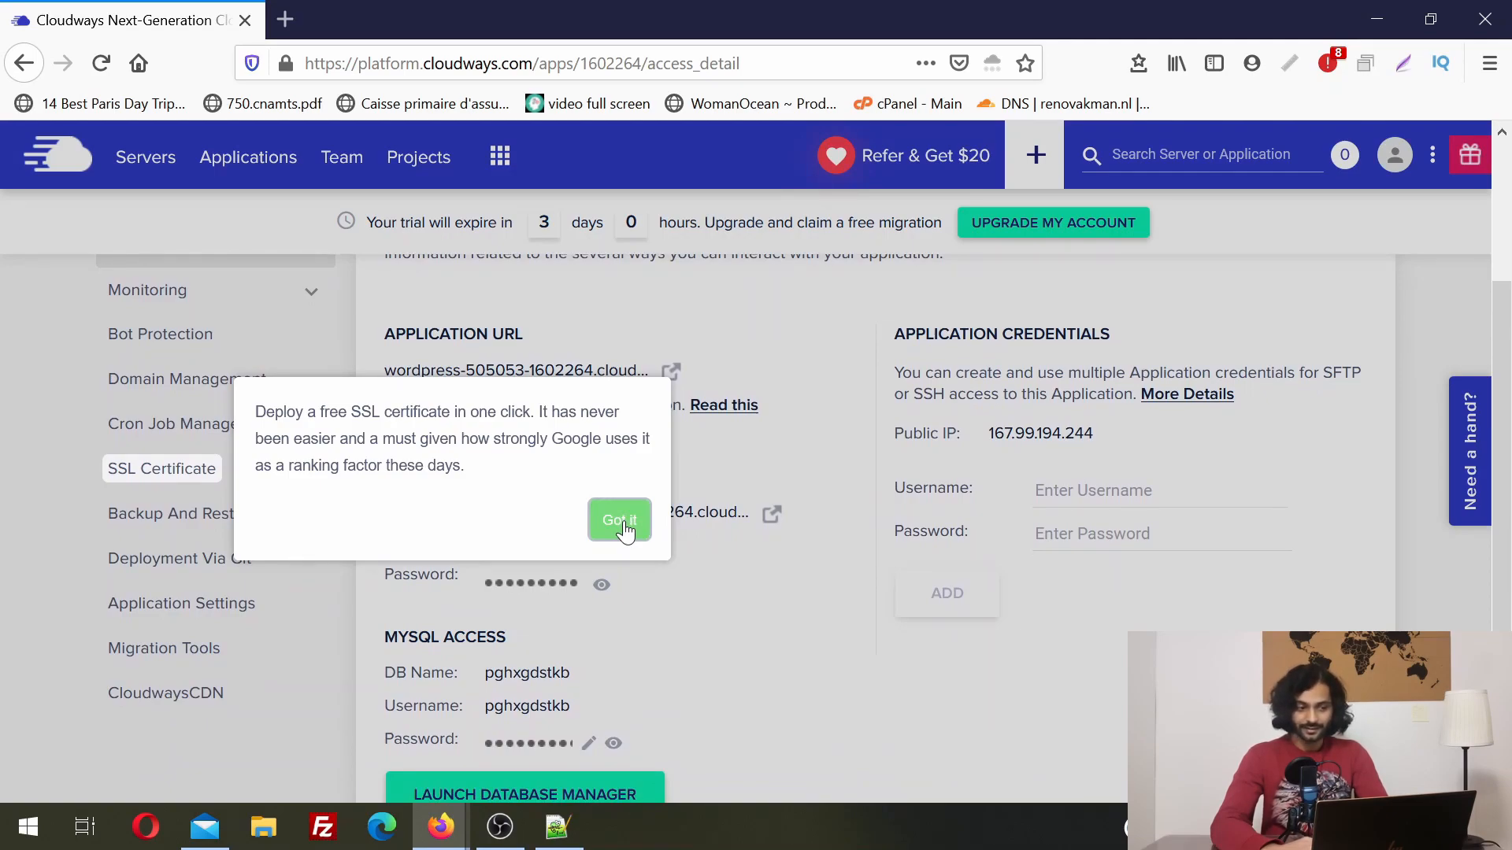
pyautogui.click(624, 530)
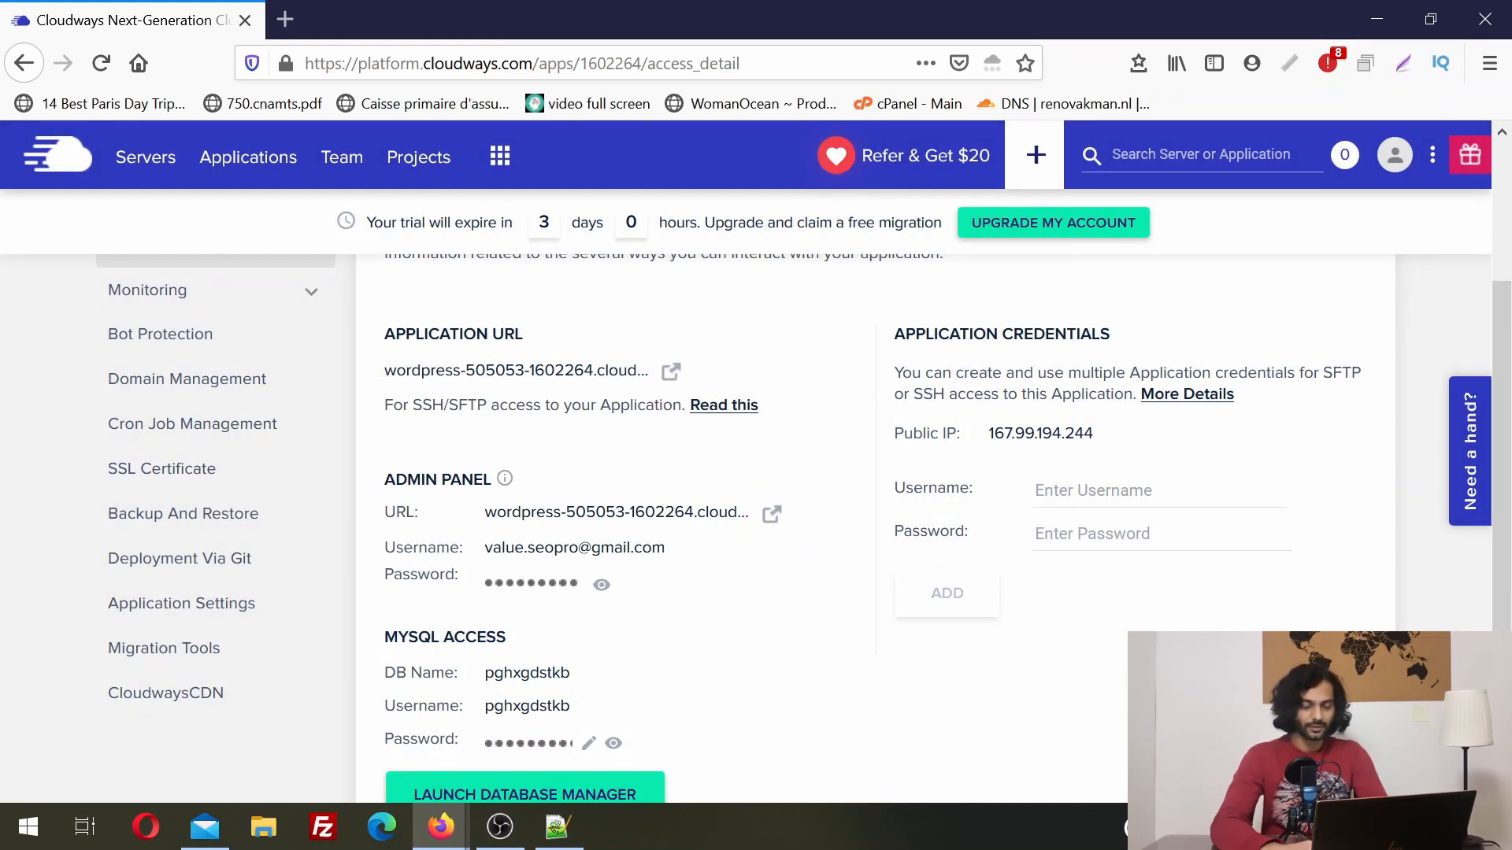
# View the live WordPress site through its application URL and return to the access details.
pyautogui.click(670, 371)
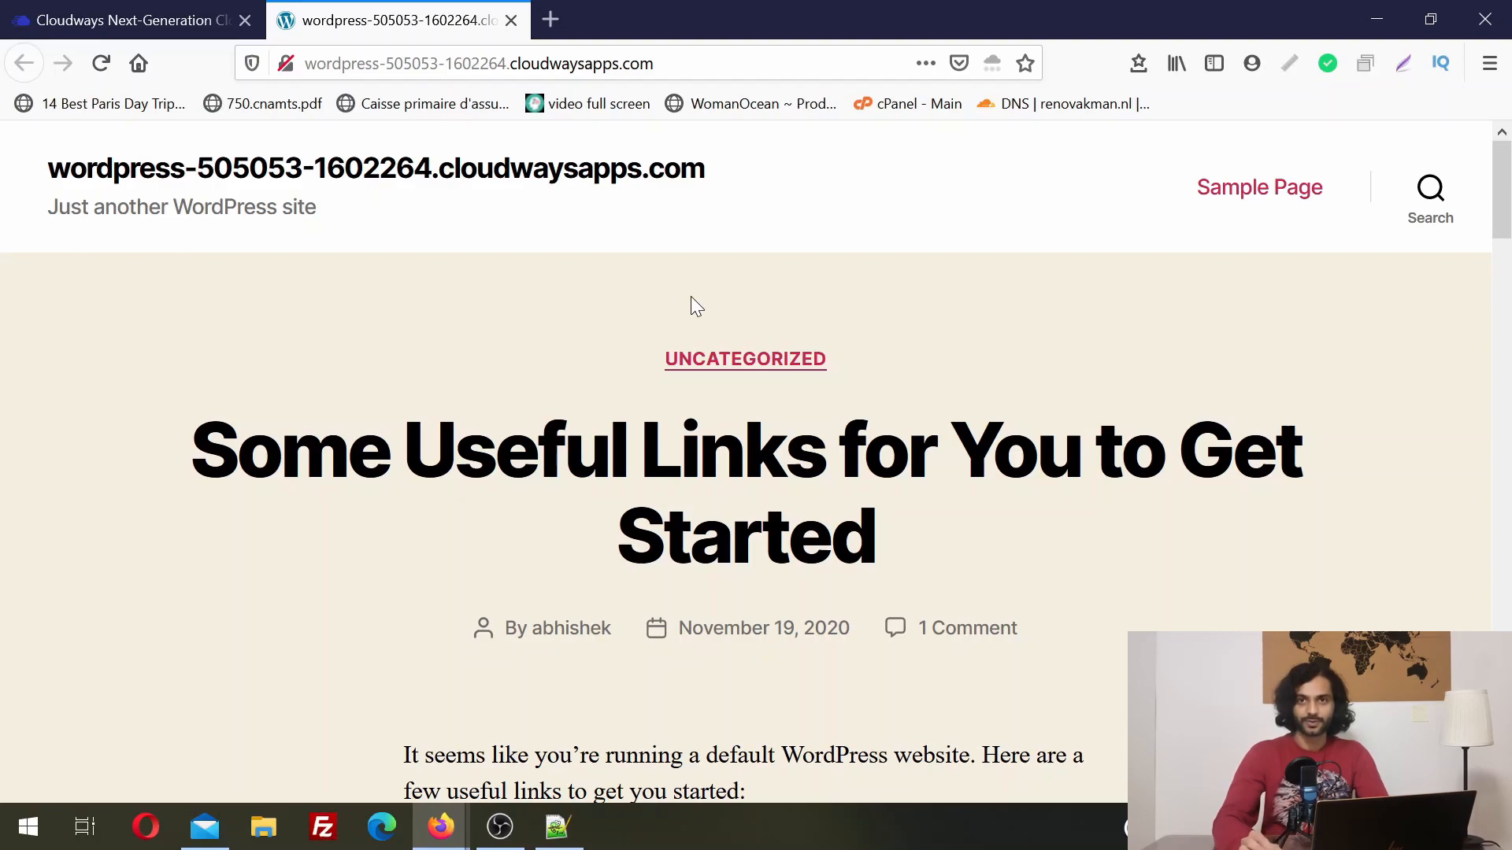
pyautogui.click(118, 18)
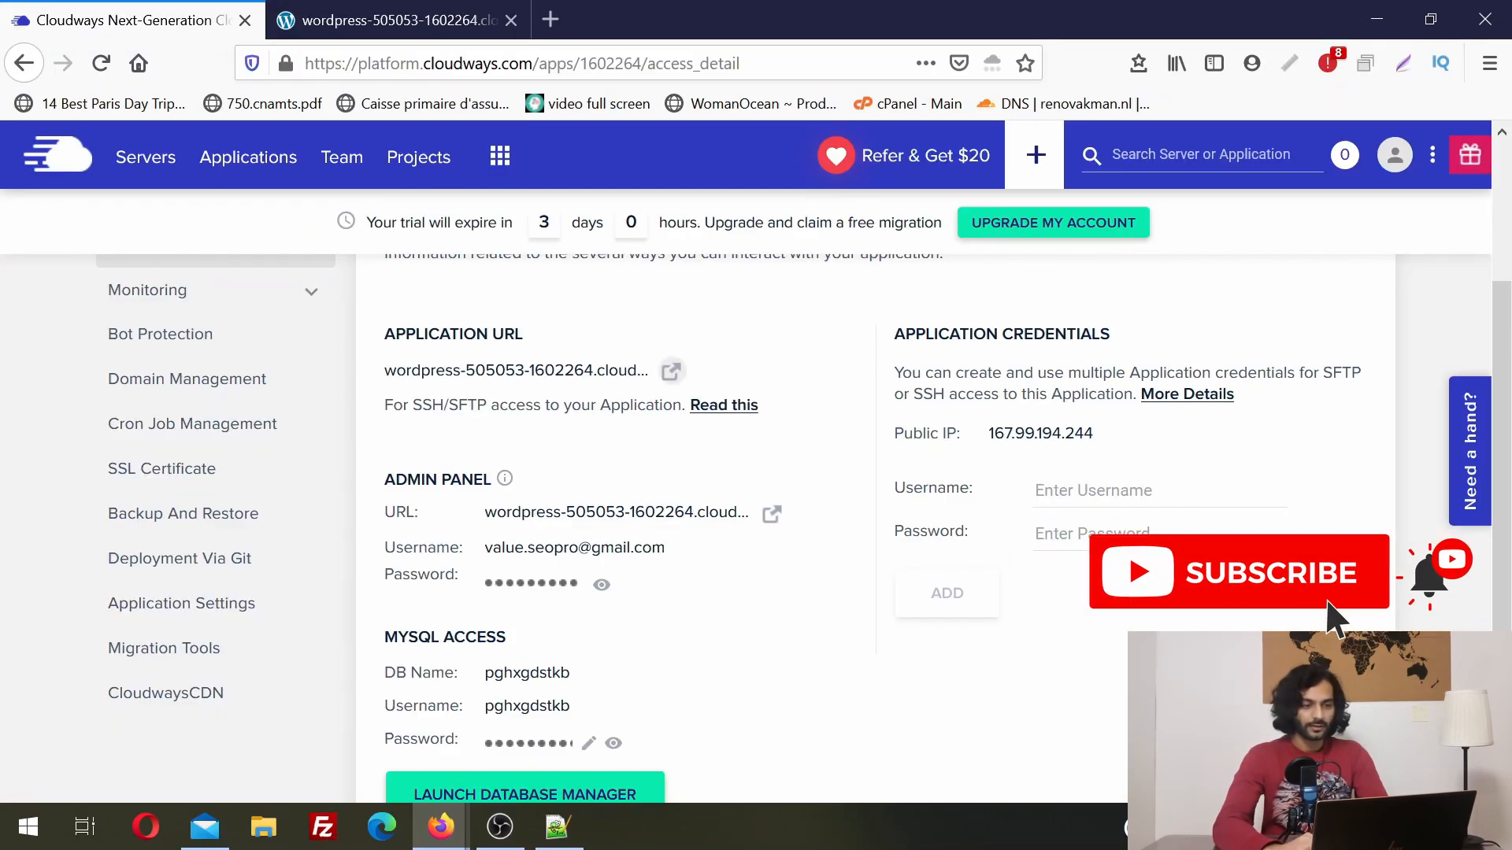
# Open the WordPress admin panel and log in with the admin e-mail and password from the access details.
pyautogui.click(771, 514)
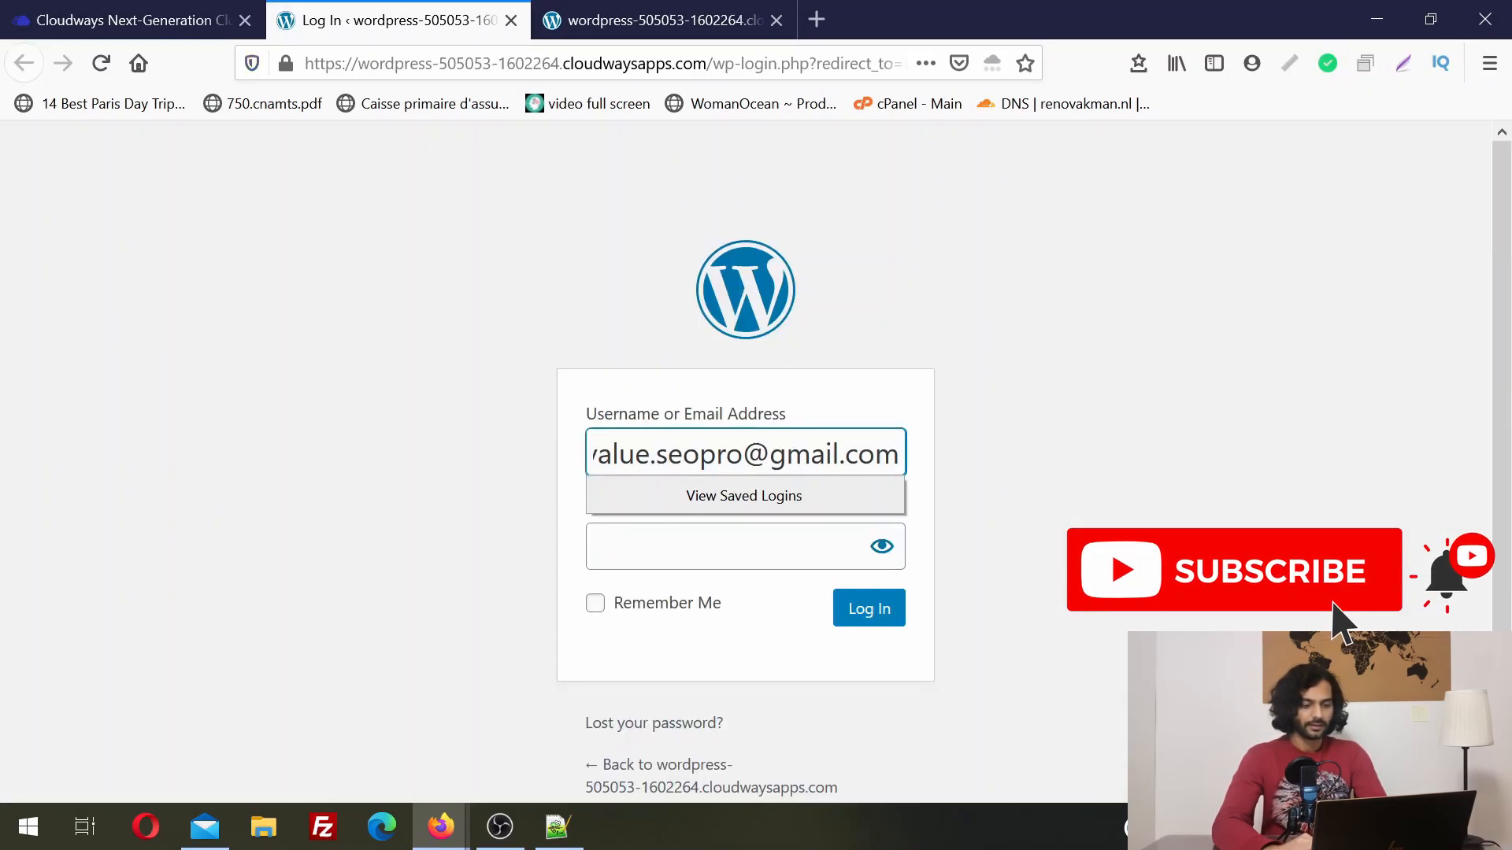
pyautogui.press('Tab')
pyautogui.hotkey('ctrl', 'v')
pyautogui.click(871, 621)
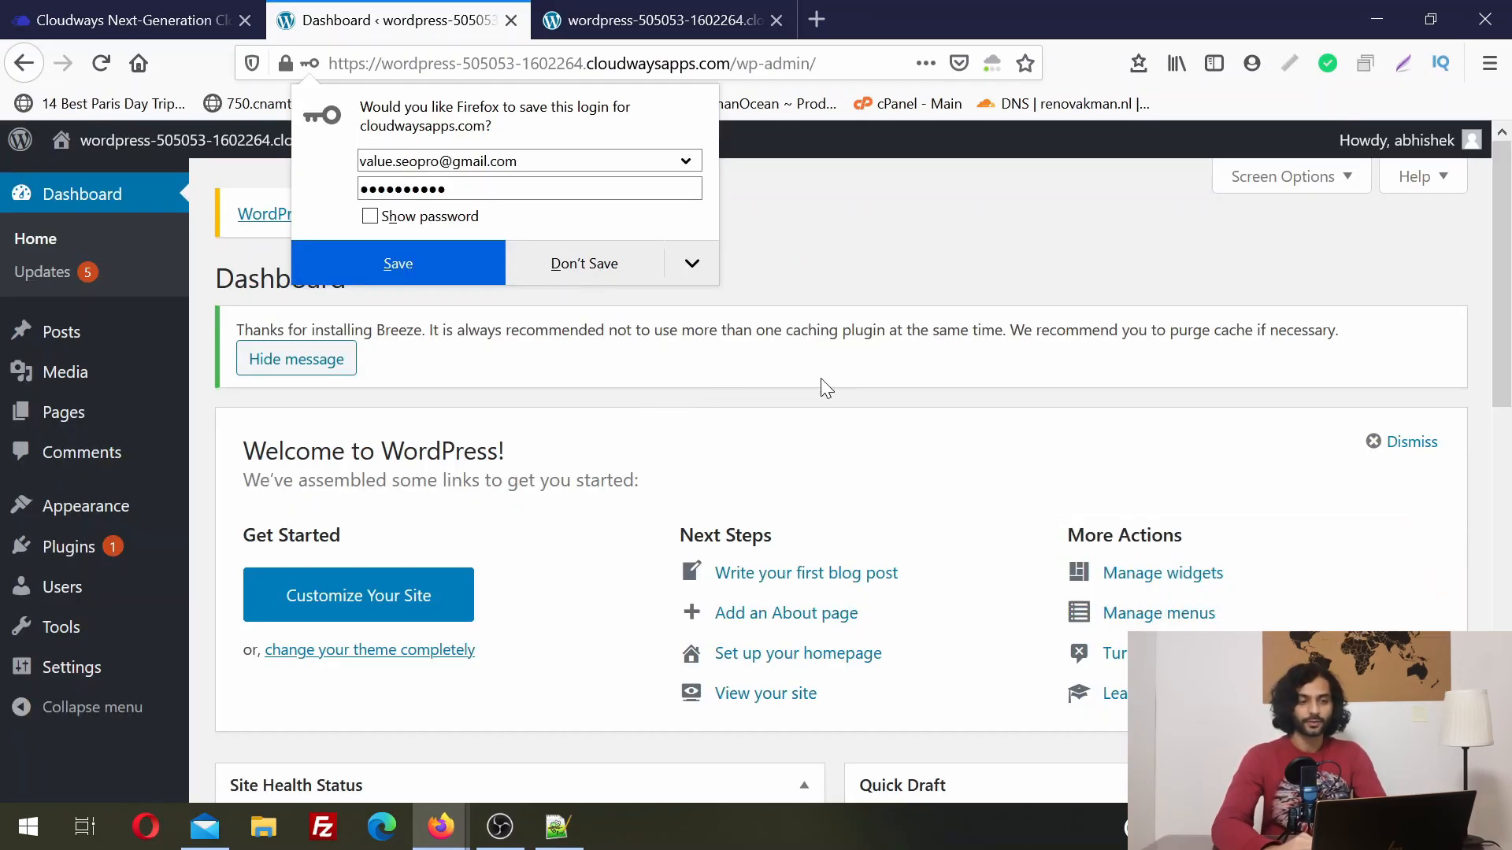
# Copy the WordPress site's base URL without /wp-admin/ and run a speed test on it at tools.pingdom.com.
pyautogui.moveTo(731, 63); pyautogui.dragTo(328, 63)
pyautogui.hotkey('ctrl', 'c')
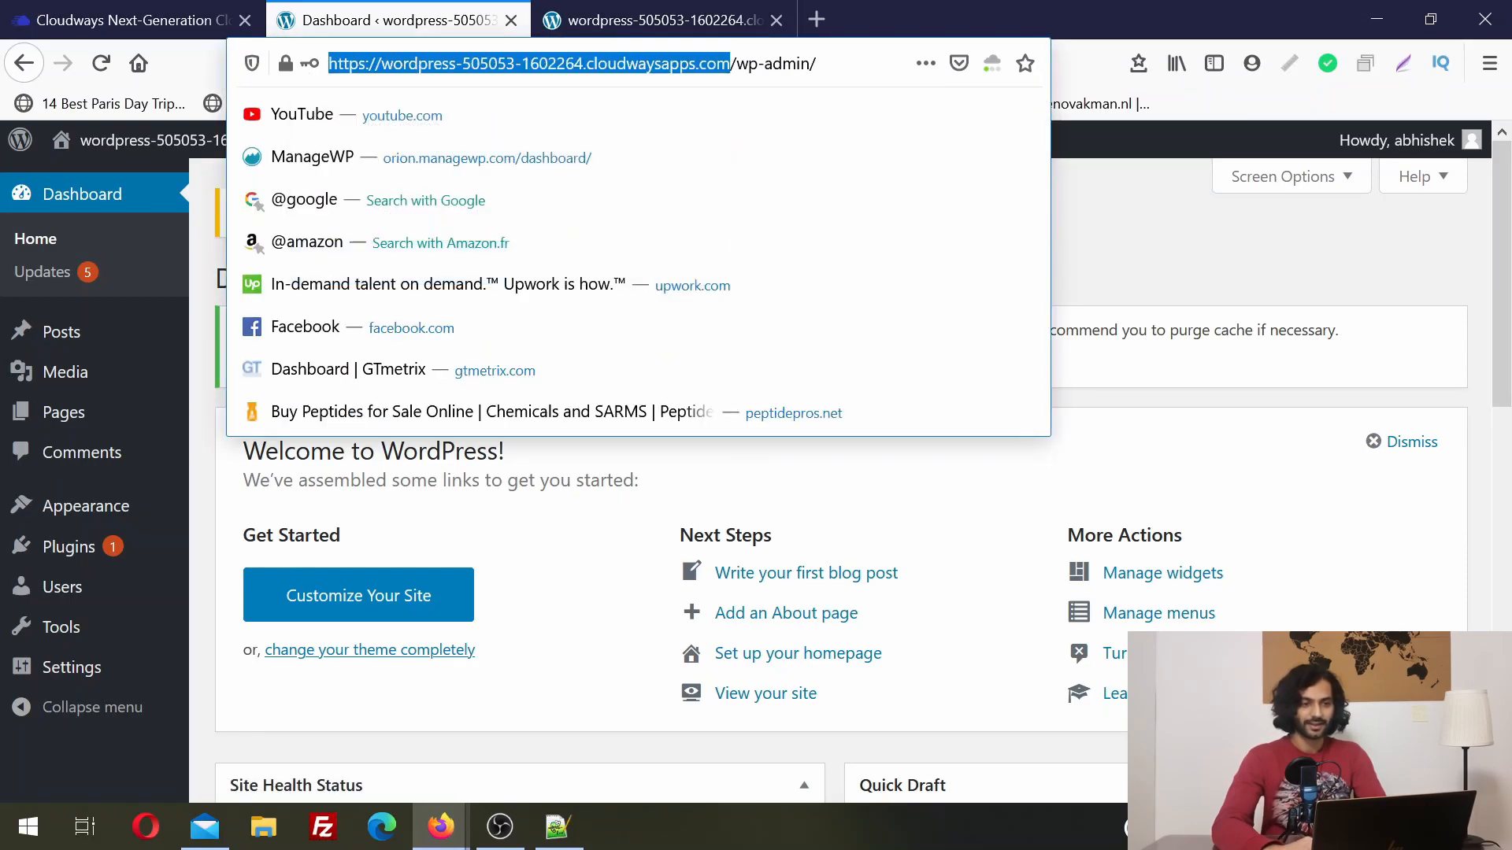
pyautogui.click(817, 21)
pyautogui.write('tools.pingdom.com')
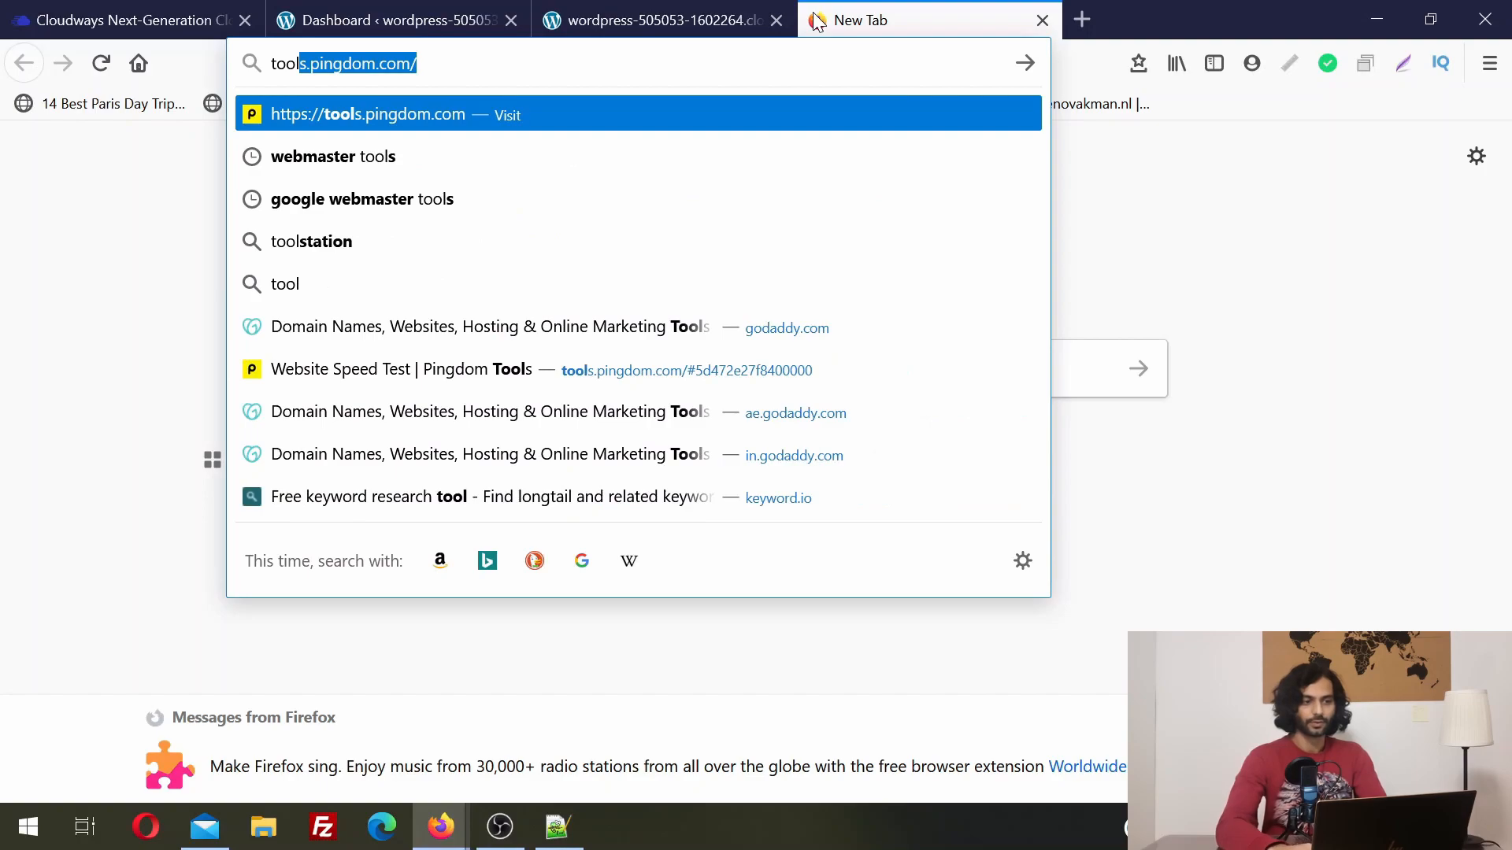
pyautogui.press('Return')
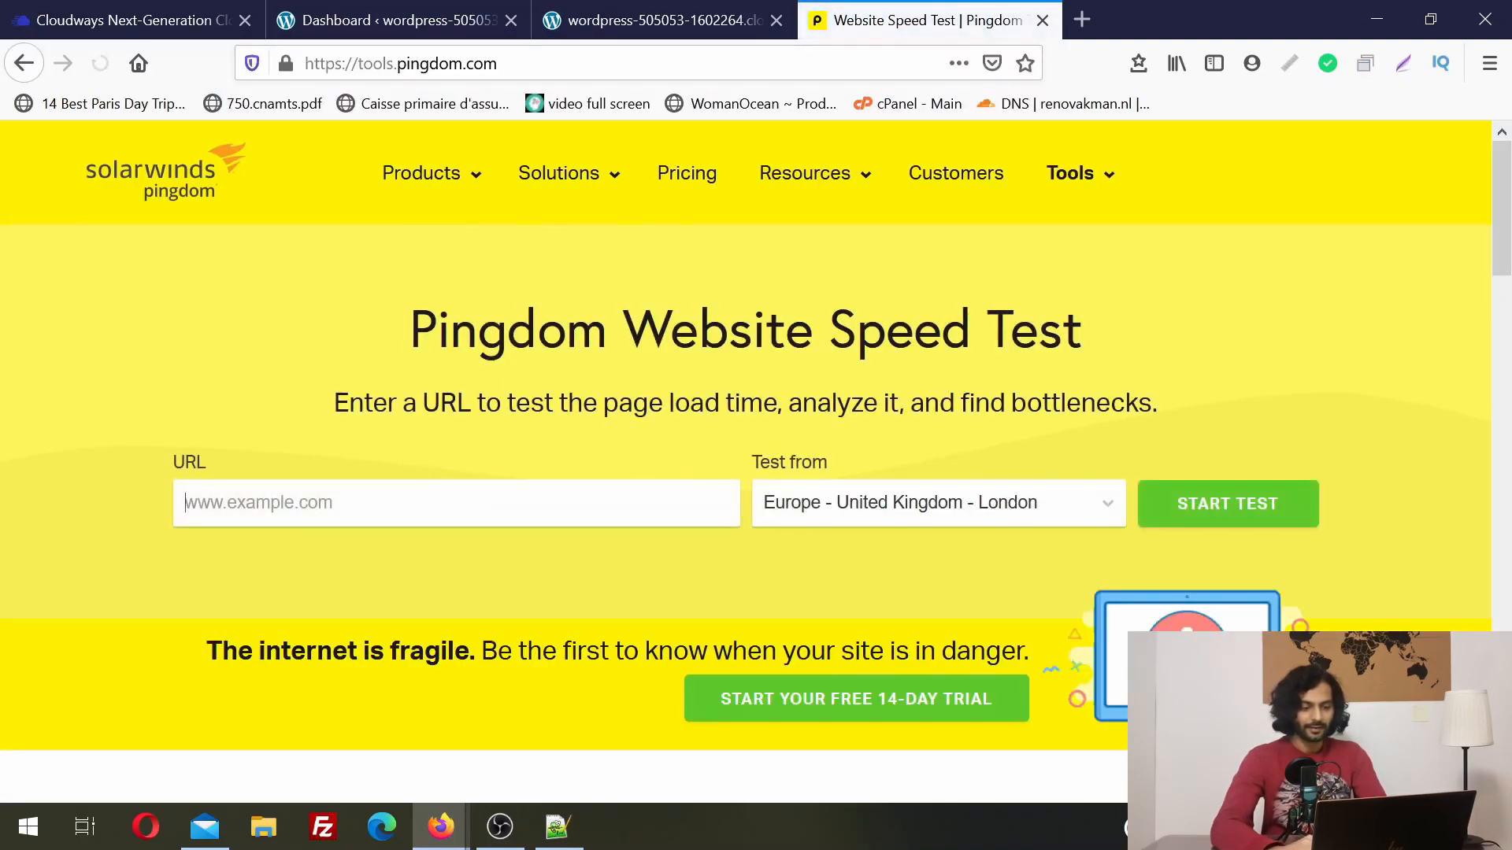
pyautogui.hotkey('ctrl', 'v')
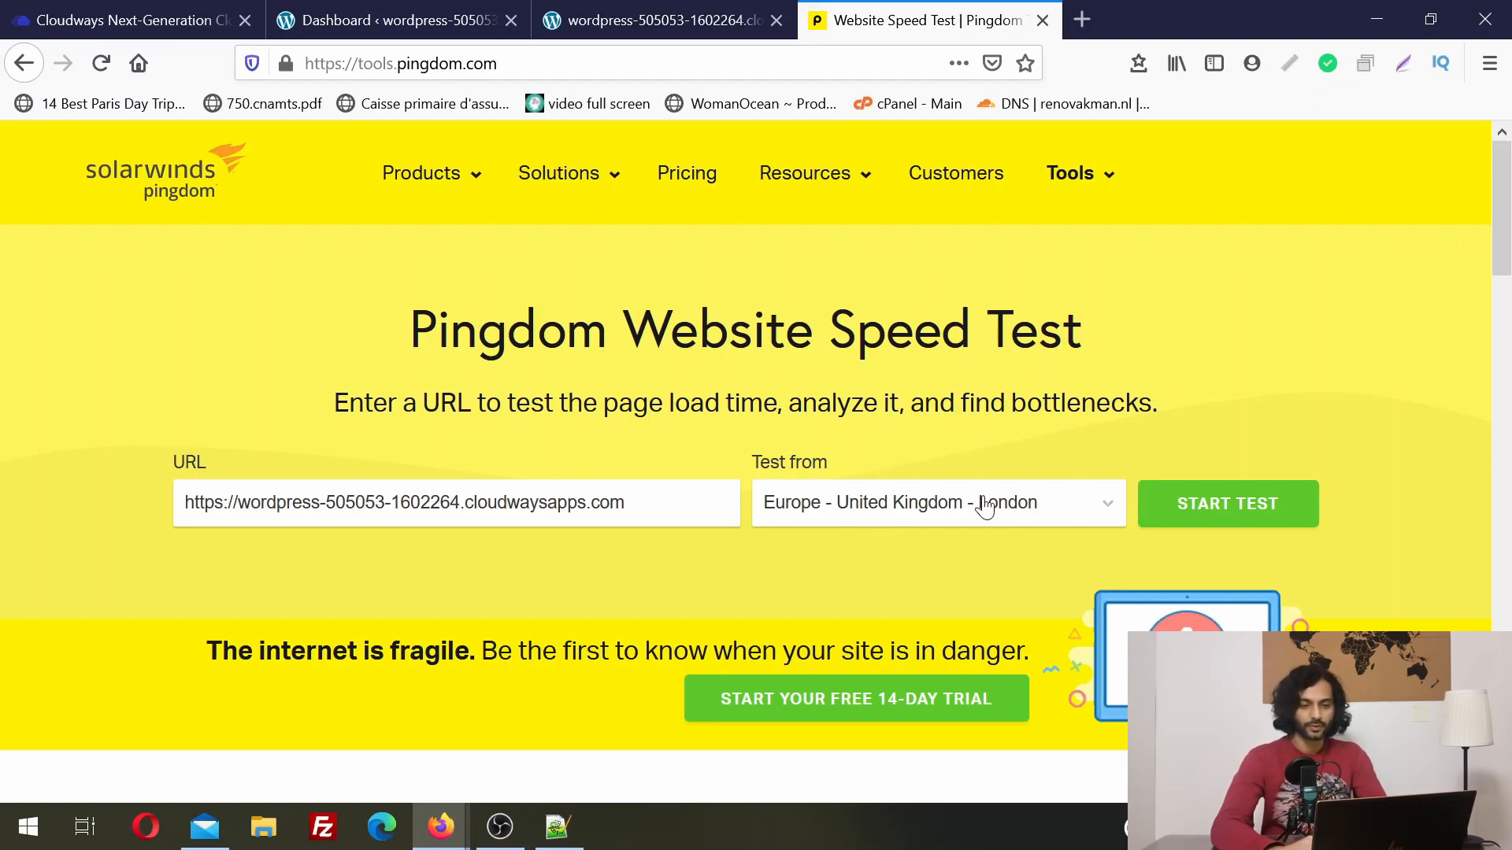
pyautogui.click(1208, 510)
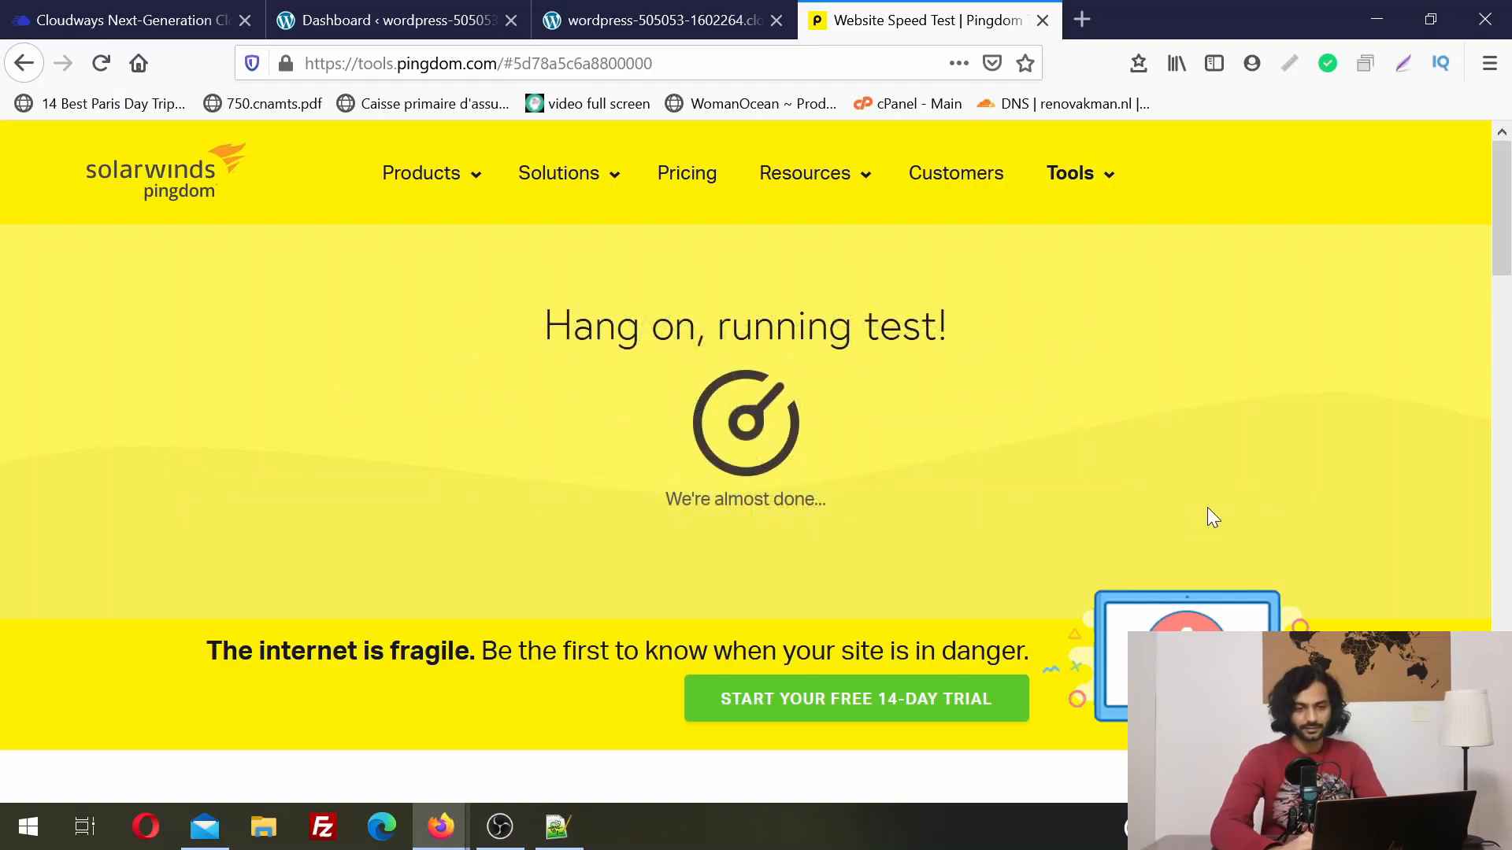